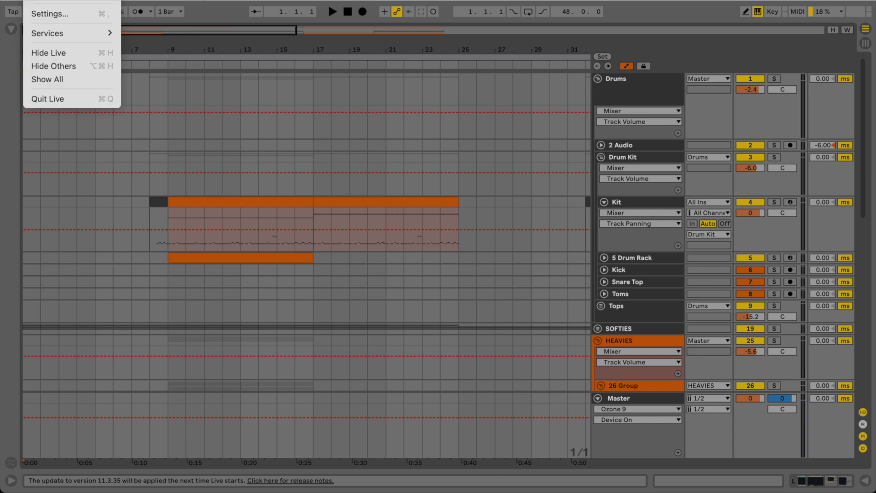
Set the interface's Zoom Display to 74 % in the Look and Feel preferences.
{"action": "left_click", "coordinate": [55, 10]}
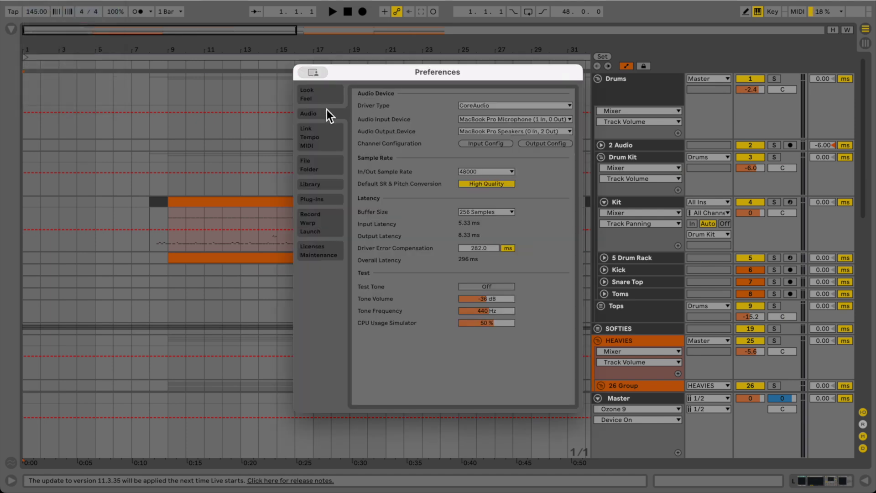
{"action": "left_click", "coordinate": [324, 95]}
{"action": "left_click", "coordinate": [324, 145]}
{"action": "left_click", "coordinate": [323, 164]}
{"action": "left_click", "coordinate": [322, 184]}
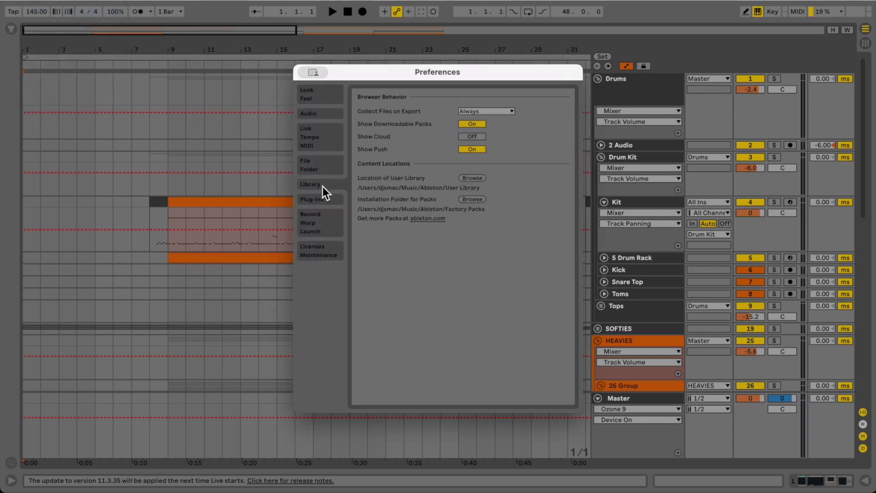
{"action": "left_click", "coordinate": [334, 201]}
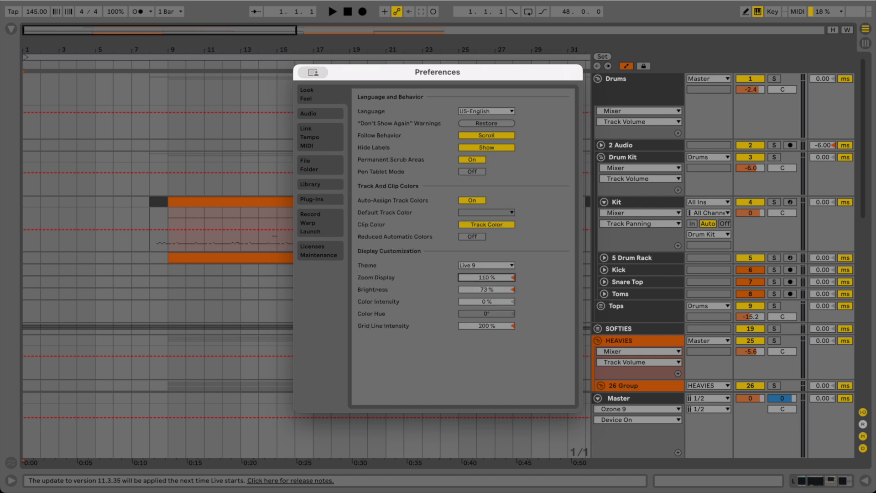
{"action": "left_click_drag", "start_coordinate": [487, 277], "coordinate": [487, 294]}
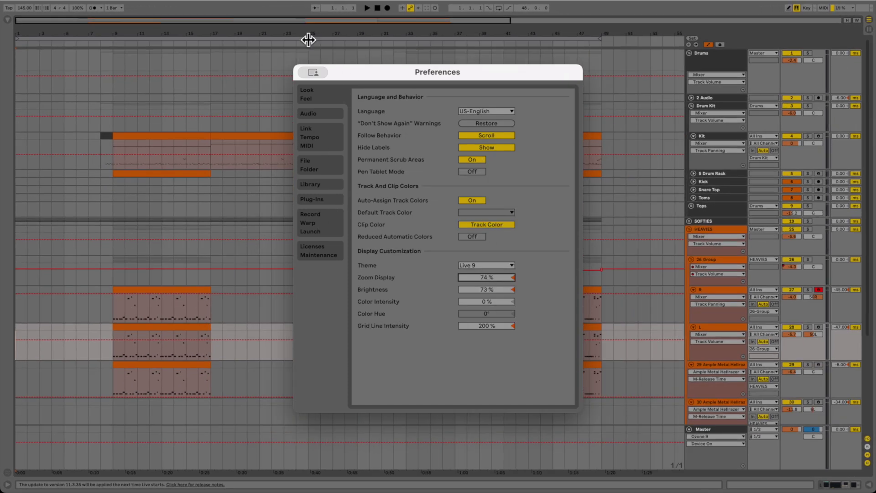
{"action": "key", "text": "Escape"}
Unfold the SOFTIES group to view its tracks, fold it again, and look over the HEAVIES and bass groups.
{"action": "scroll", "coordinate": [216, 228], "scroll_direction": "down", "scroll_amount": 5}
{"action": "scroll", "coordinate": [228, 233], "scroll_direction": "up", "scroll_amount": 5}
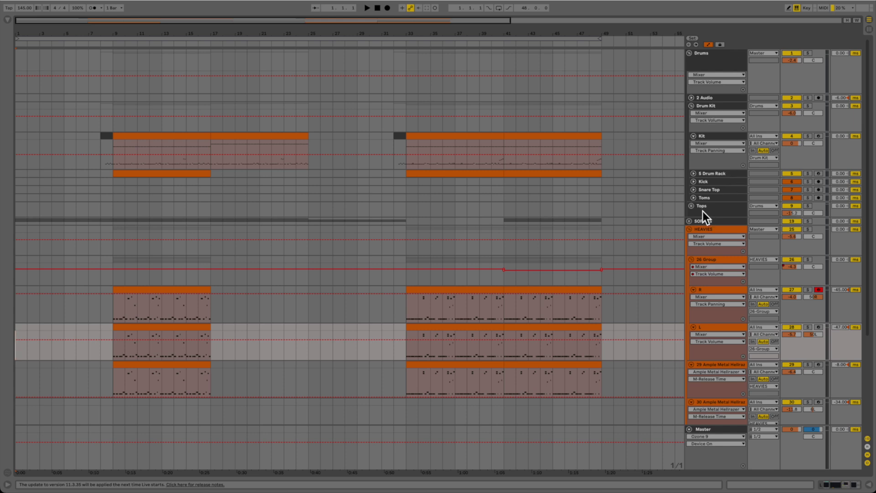
{"action": "left_click", "coordinate": [690, 222]}
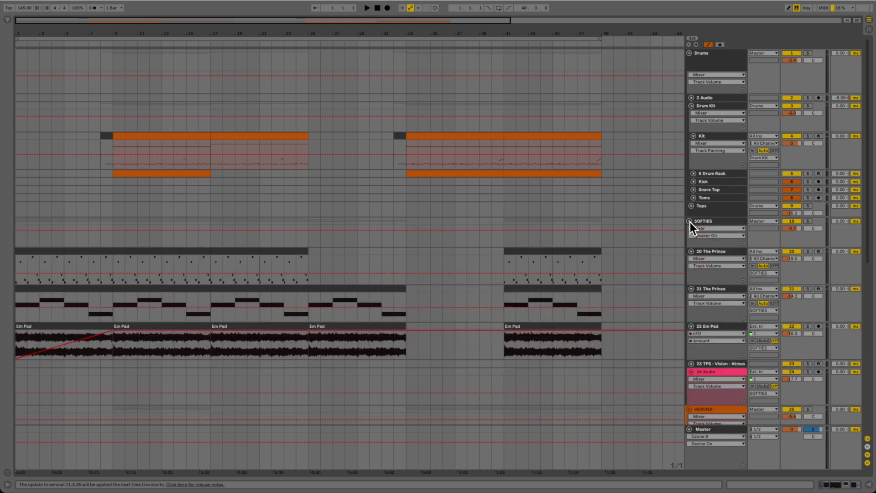
{"action": "scroll", "coordinate": [690, 223], "scroll_direction": "down", "scroll_amount": 3}
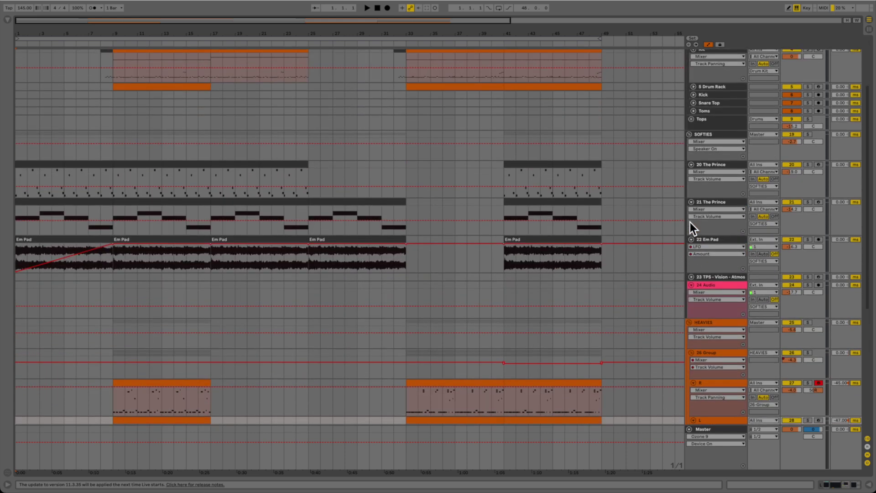
{"action": "left_click", "coordinate": [689, 133]}
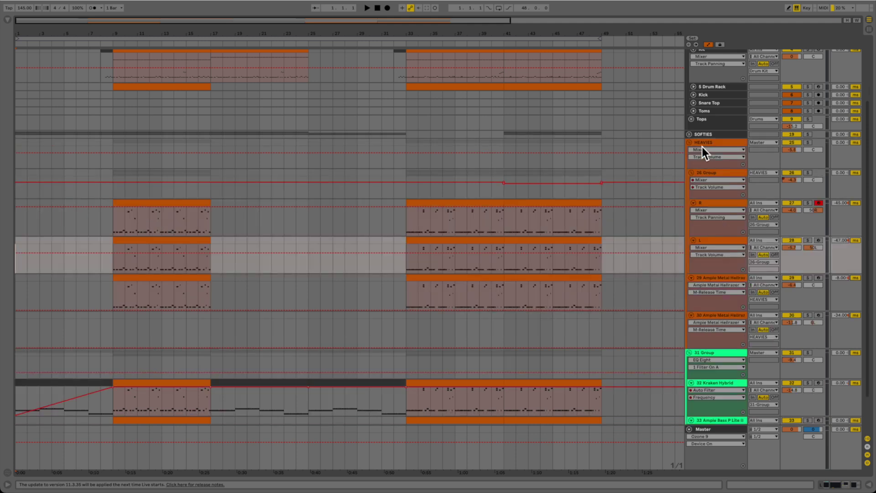
{"action": "left_click", "coordinate": [702, 142]}
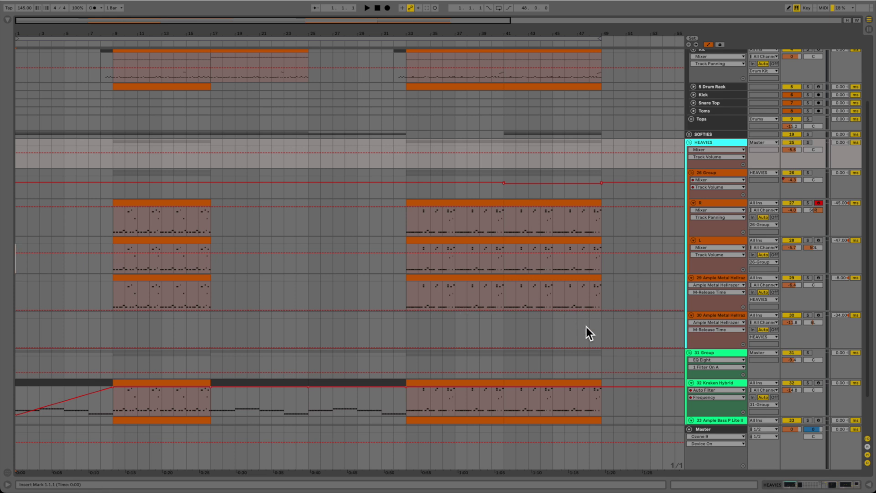
{"action": "scroll", "coordinate": [453, 297], "scroll_direction": "down", "scroll_amount": 3}
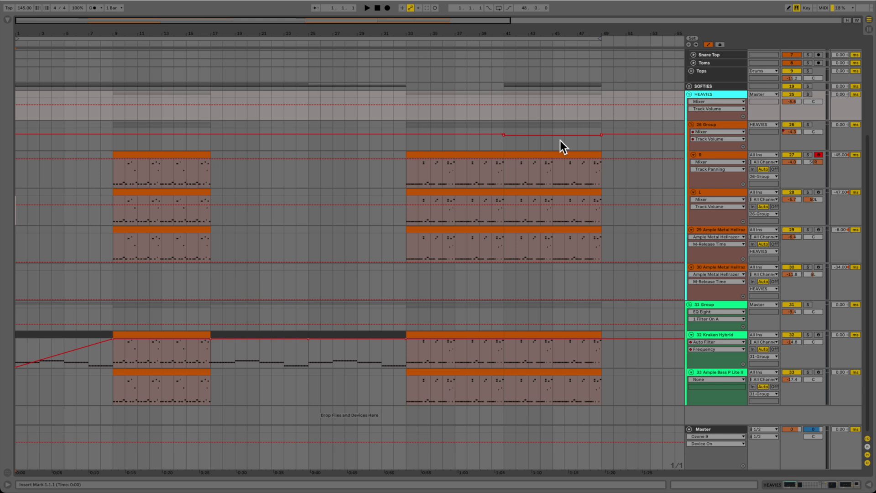
Unfold SOFTIES, select bars 1 to 5 of track 20 The Prince, and audition it soloed, followed by a solo of 22 Em Pad.
{"action": "scroll", "coordinate": [689, 84], "scroll_direction": "up", "scroll_amount": 10}
{"action": "left_click_drag", "start_coordinate": [23, 21], "coordinate": [59, 135]}
{"action": "left_click", "coordinate": [59, 116]}
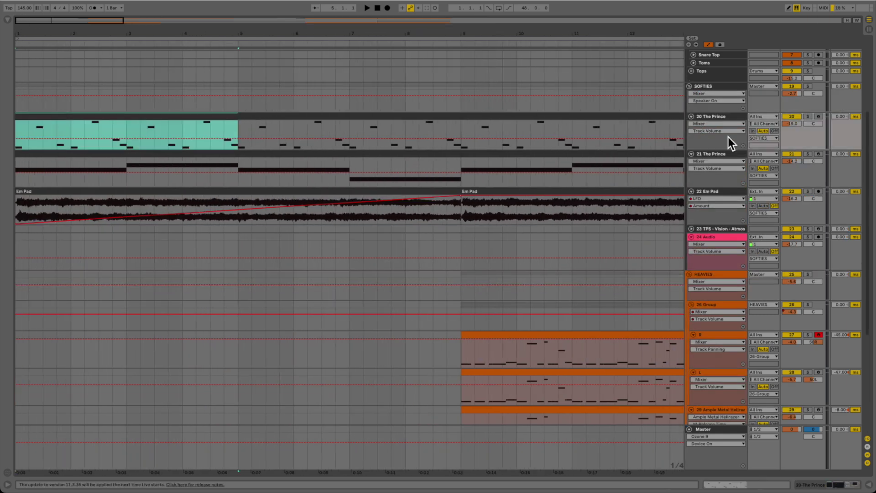
{"action": "left_click", "coordinate": [808, 116]}
{"action": "key", "text": "space"}
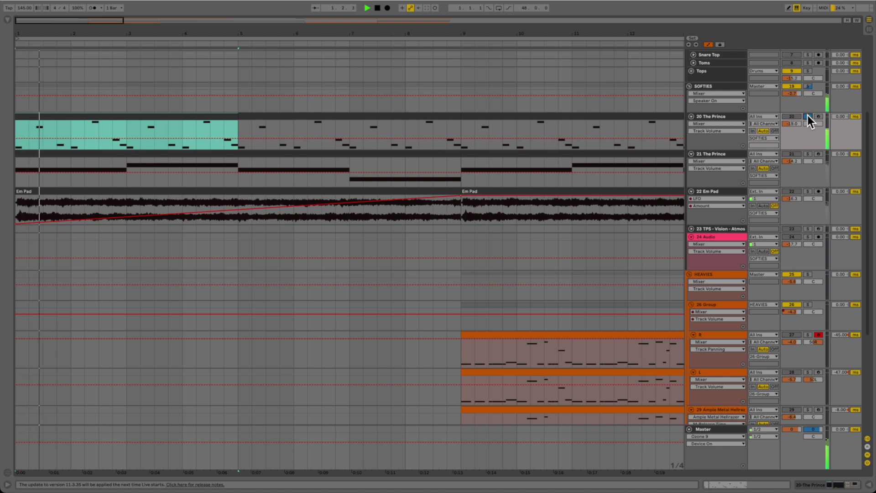
{"action": "left_click", "coordinate": [808, 191]}
{"action": "key", "text": "space"}
Examine the instrument settings and effect chain of track 20 The Prince, then hide its devices.
{"action": "double_click", "coordinate": [707, 117]}
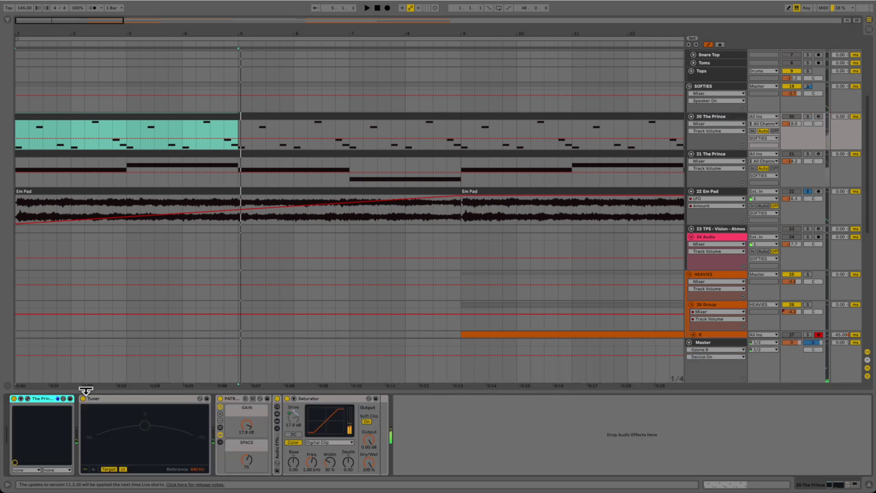
{"action": "left_click", "coordinate": [28, 399]}
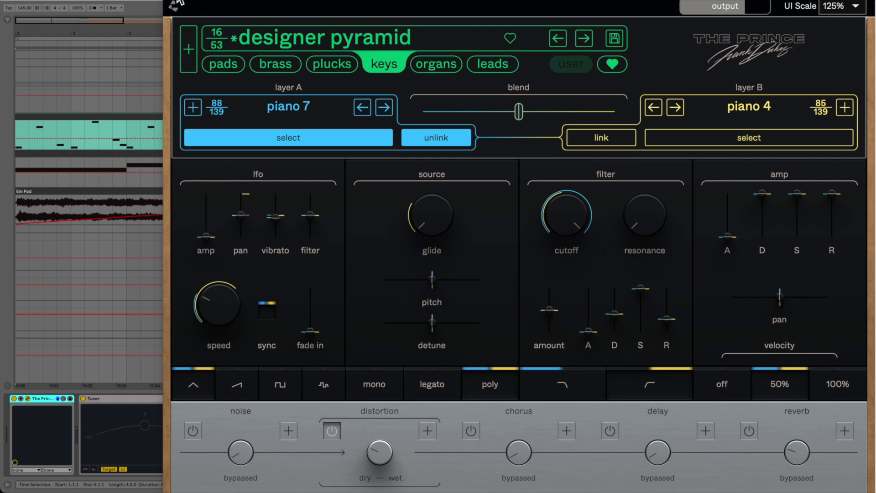
{"action": "left_click", "coordinate": [169, 1]}
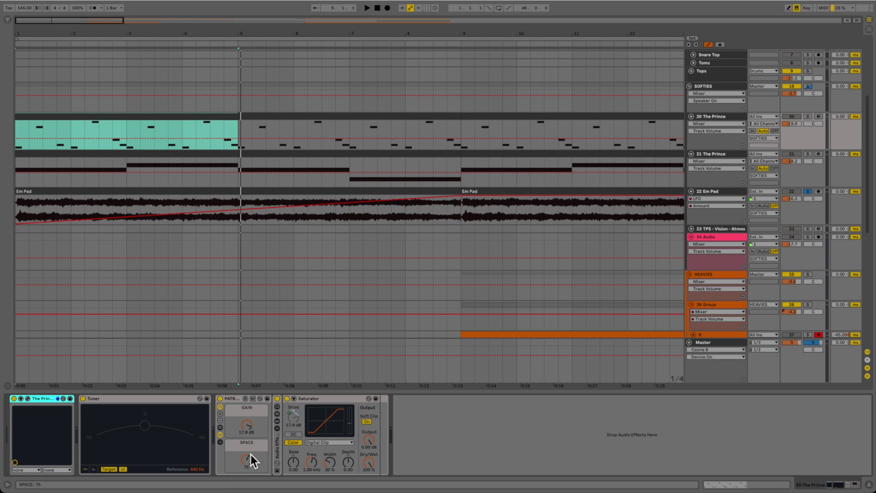
{"action": "left_click", "coordinate": [868, 484]}
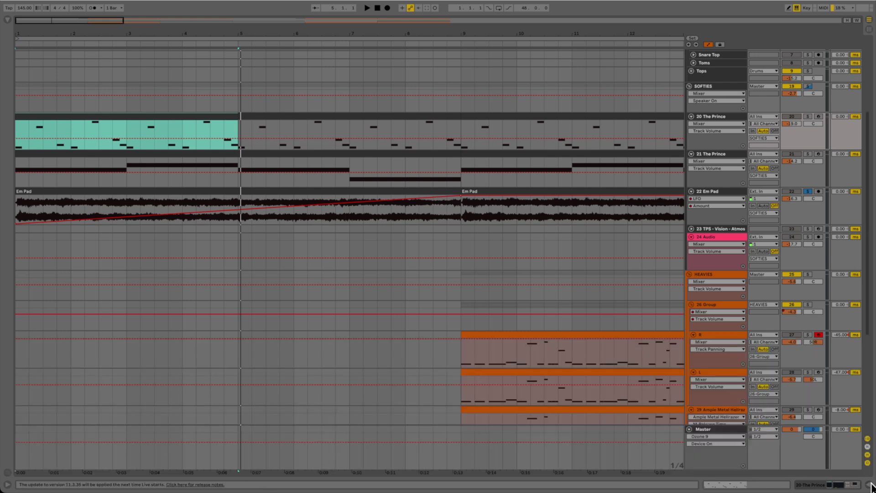
Solo track 21 The Prince, inspect its instrument preset, and play the part from the start.
{"action": "left_click", "coordinate": [807, 154]}
{"action": "double_click", "coordinate": [725, 153]}
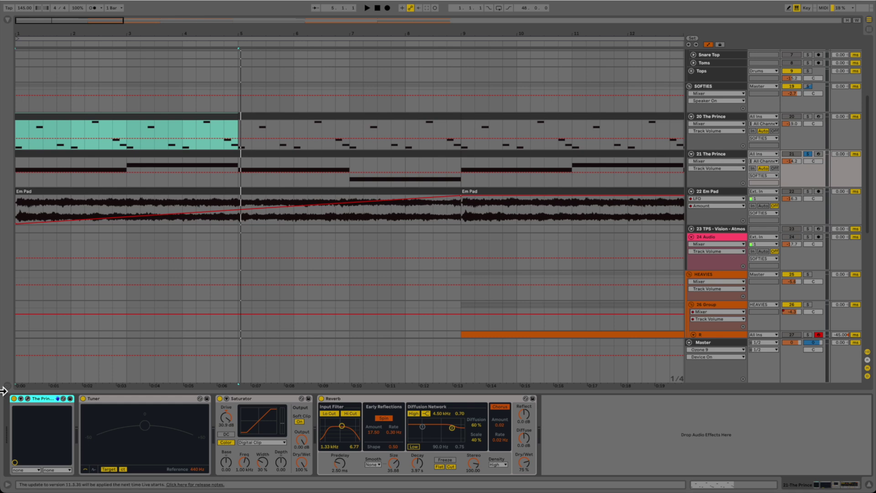
{"action": "left_click", "coordinate": [27, 399]}
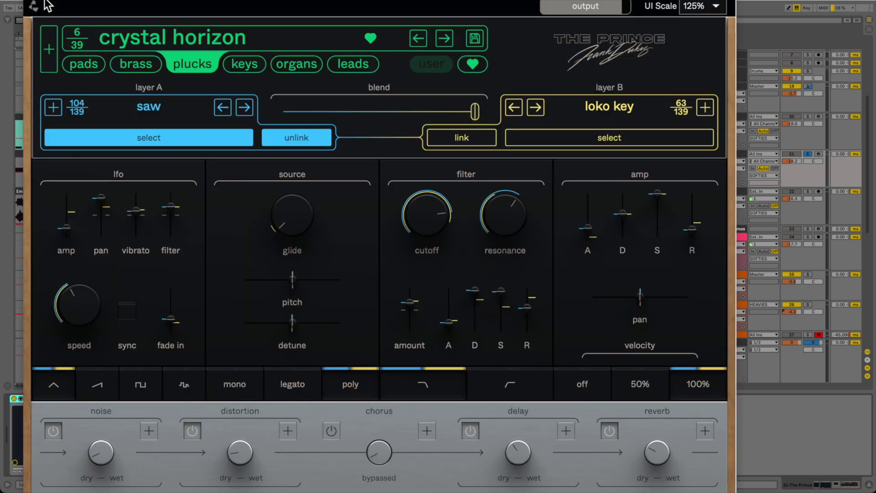
{"action": "left_click", "coordinate": [30, 1]}
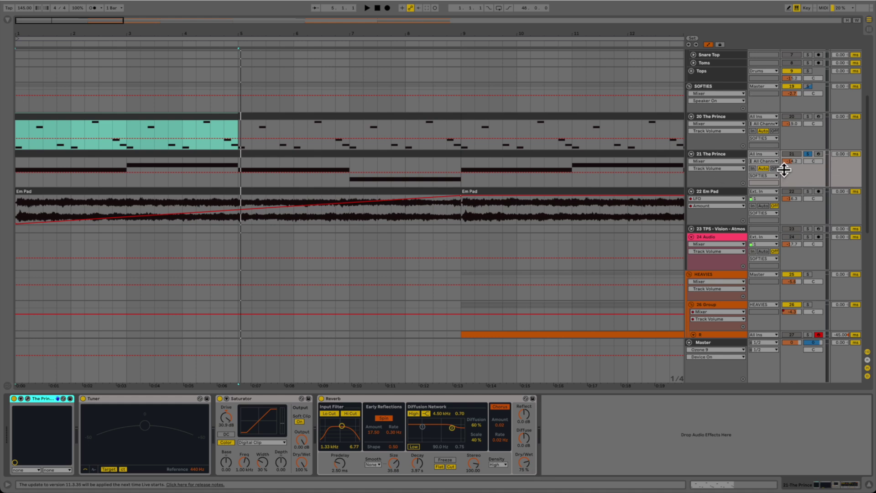
{"action": "key", "text": "space"}
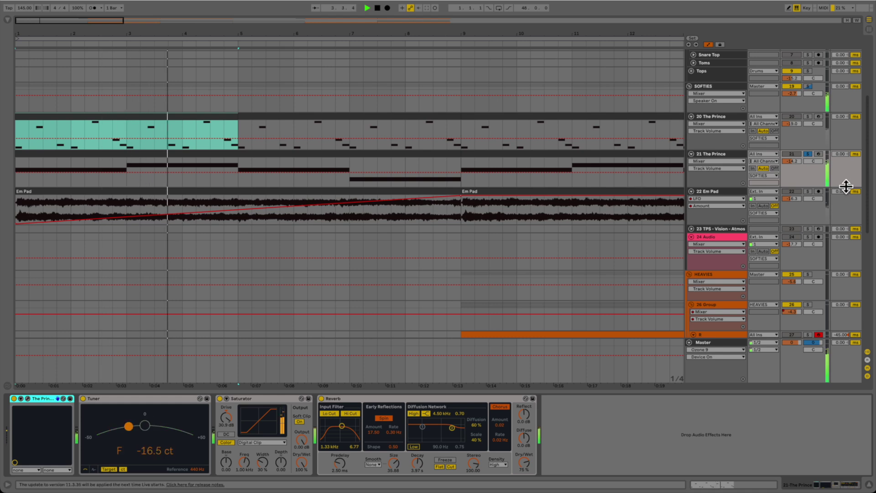
Inspect the Chroma plug-in on 22 Em Pad, then solo the track and play it.
{"action": "left_click", "coordinate": [719, 192]}
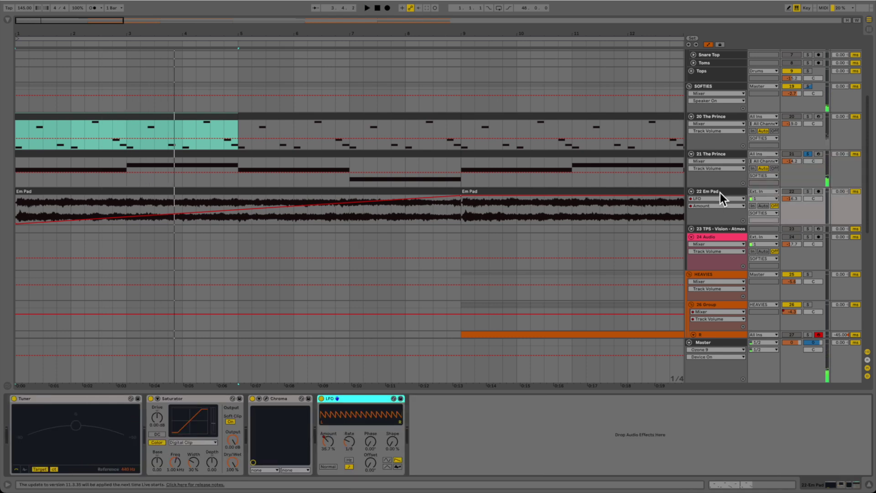
{"action": "left_click", "coordinate": [266, 398]}
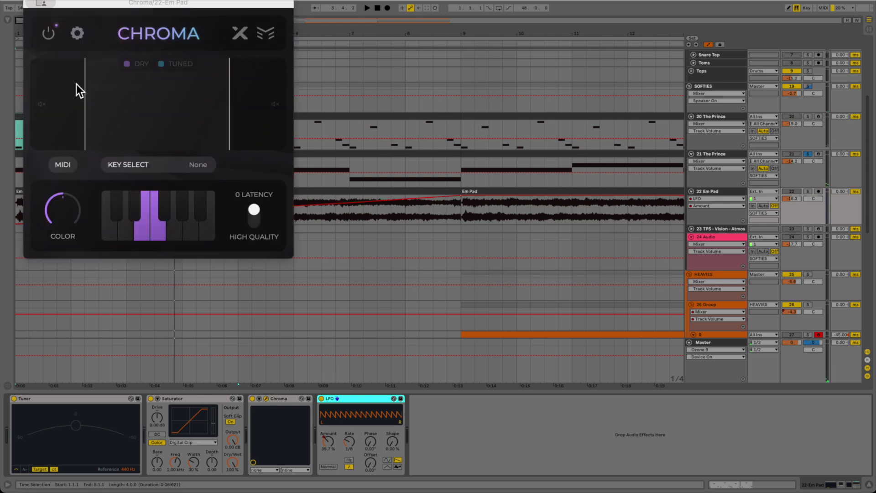
{"action": "key", "text": "super+w"}
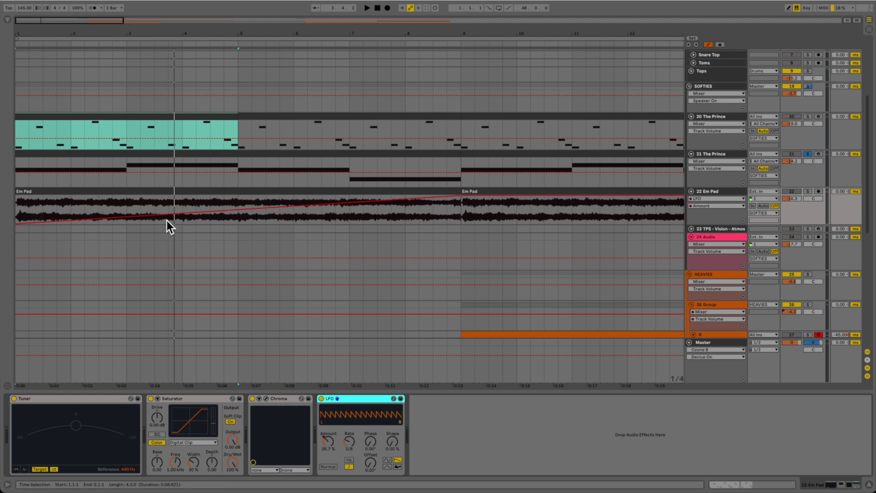
{"action": "left_click", "coordinate": [807, 192]}
{"action": "key", "text": "space"}
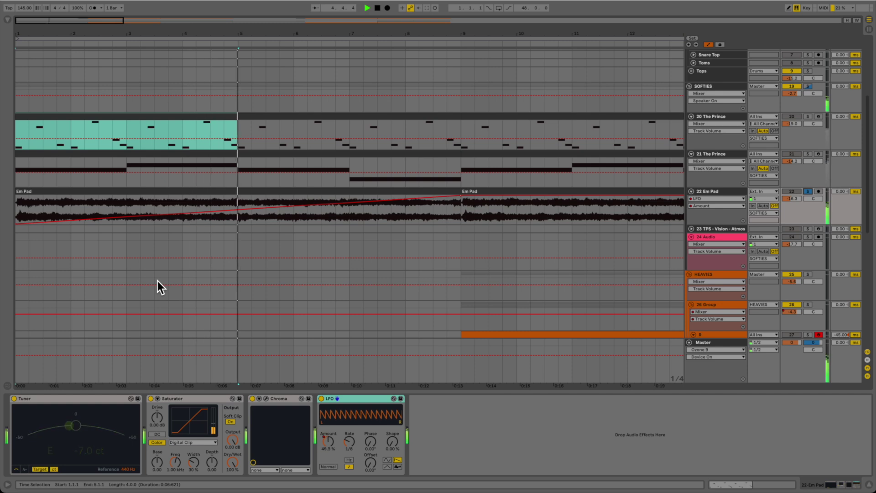
Solo the 32 Kraken Hybrid bass track, play it from bar 1 with its devices showing, and hide the devices.
{"action": "scroll", "coordinate": [420, 204], "scroll_direction": "down", "scroll_amount": 6}
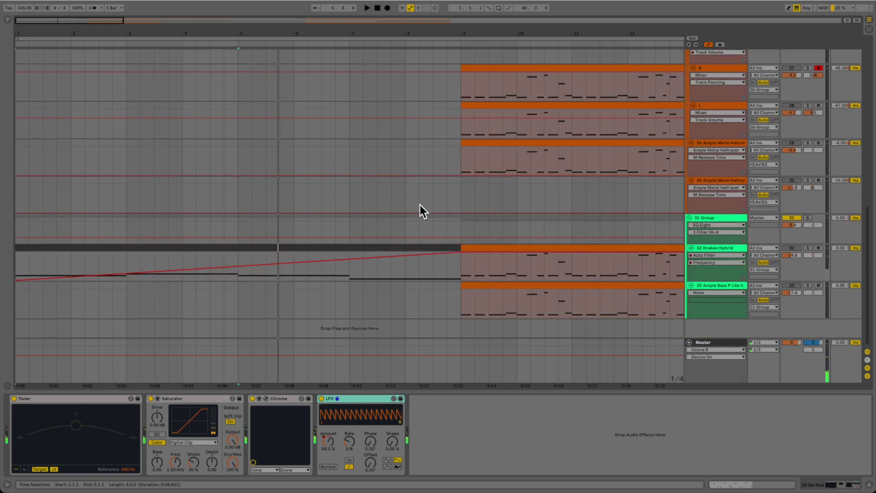
{"action": "left_click", "coordinate": [808, 247]}
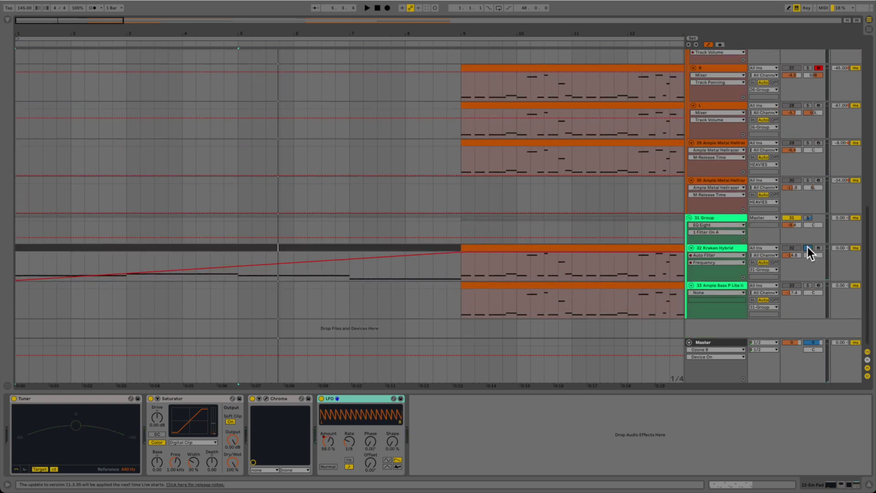
{"action": "left_click", "coordinate": [16, 261]}
{"action": "key", "text": "space"}
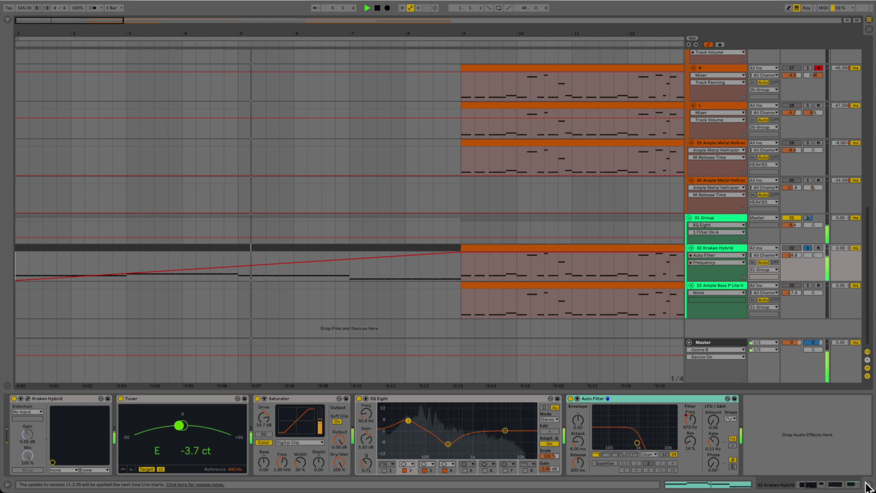
{"action": "key", "text": "space"}
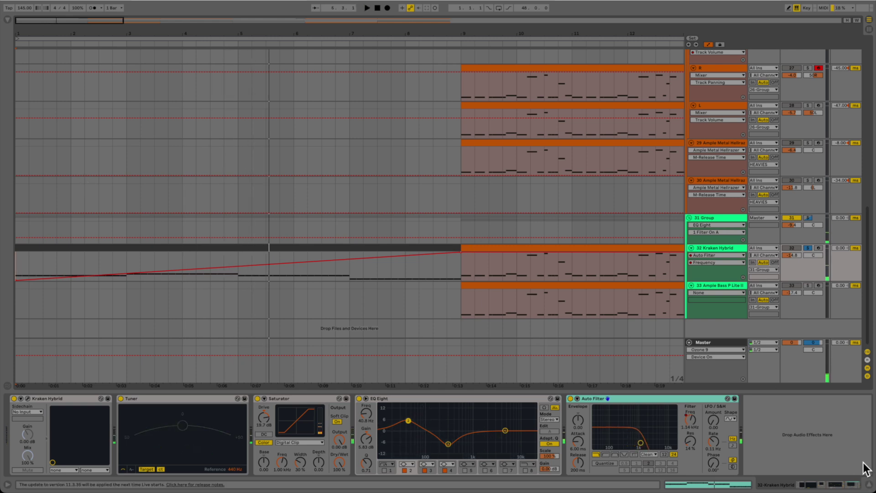
{"action": "left_click", "coordinate": [870, 485]}
Solo the R track in 26 Group and audition its riff from bar 9.
{"action": "scroll", "coordinate": [530, 330], "scroll_direction": "right", "scroll_amount": 6}
{"action": "scroll", "coordinate": [531, 330], "scroll_direction": "up", "scroll_amount": 5}
{"action": "scroll", "coordinate": [531, 331], "scroll_direction": "down", "scroll_amount": 2}
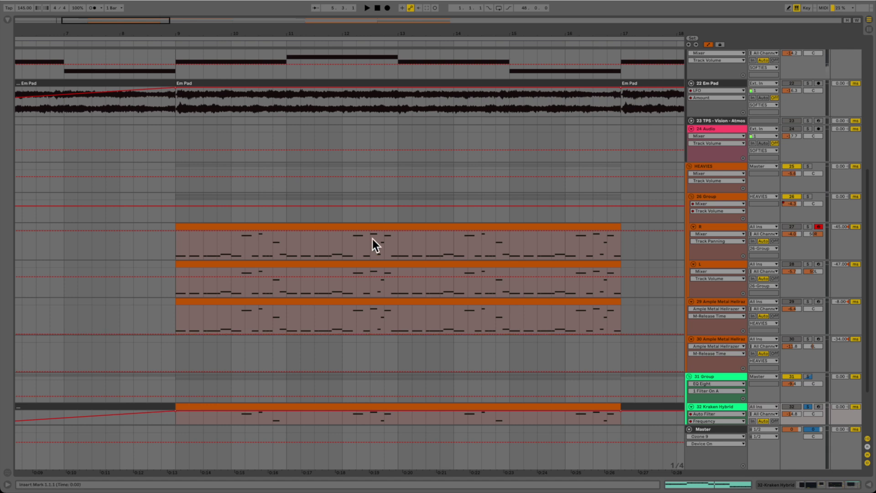
{"action": "scroll", "coordinate": [192, 215], "scroll_direction": "up", "scroll_amount": 3}
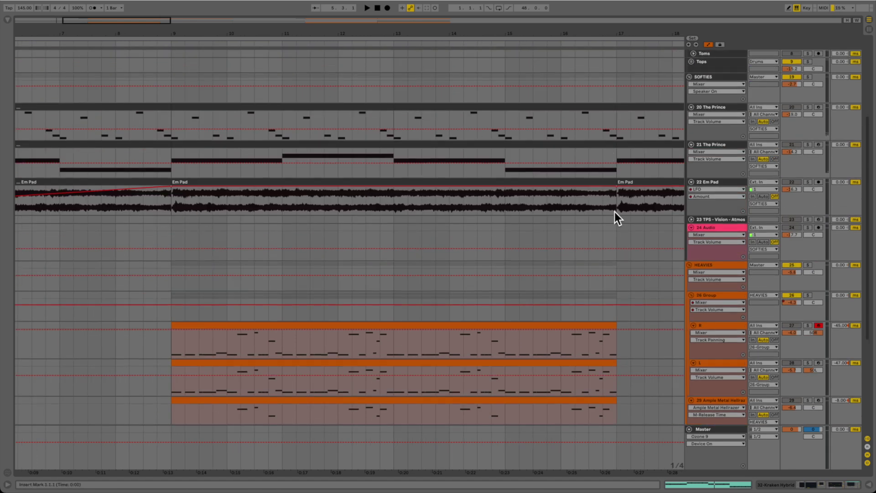
{"action": "scroll", "coordinate": [335, 212], "scroll_direction": "down", "scroll_amount": 1}
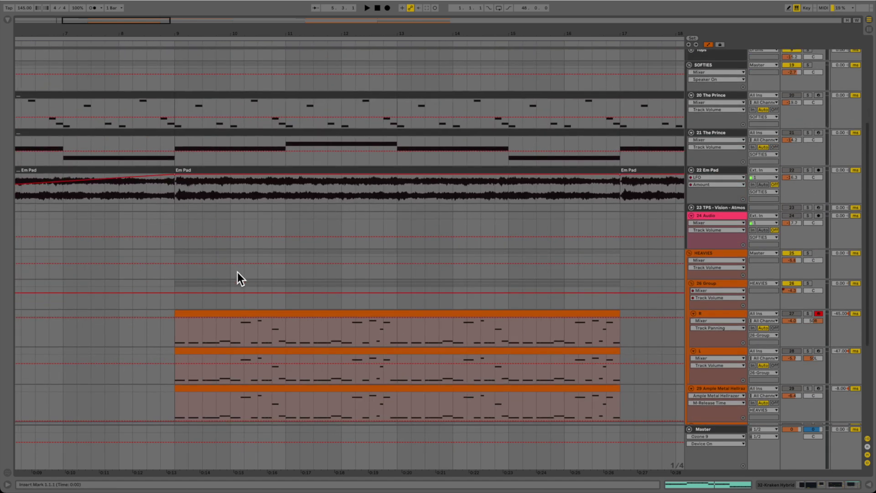
{"action": "scroll", "coordinate": [555, 335], "scroll_direction": "down", "scroll_amount": 6}
{"action": "scroll", "coordinate": [555, 335], "scroll_direction": "left", "scroll_amount": 1}
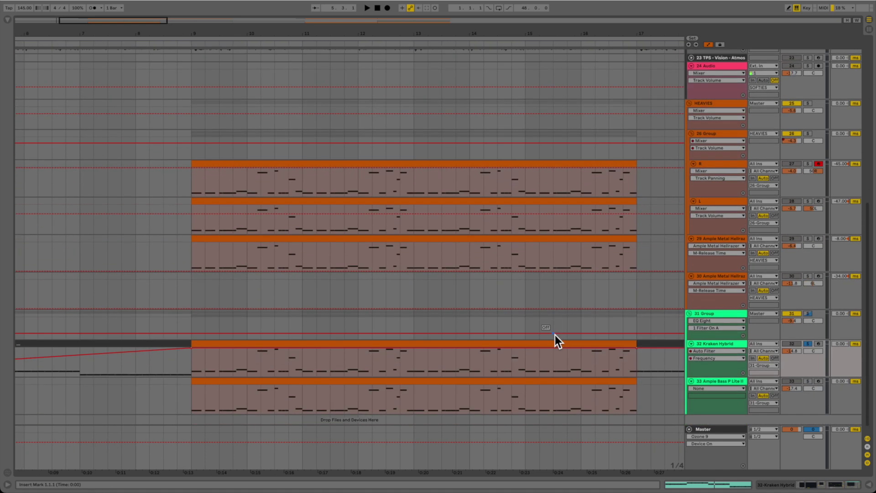
{"action": "left_click", "coordinate": [809, 155]}
{"action": "left_click", "coordinate": [190, 180]}
{"action": "key", "text": "space"}
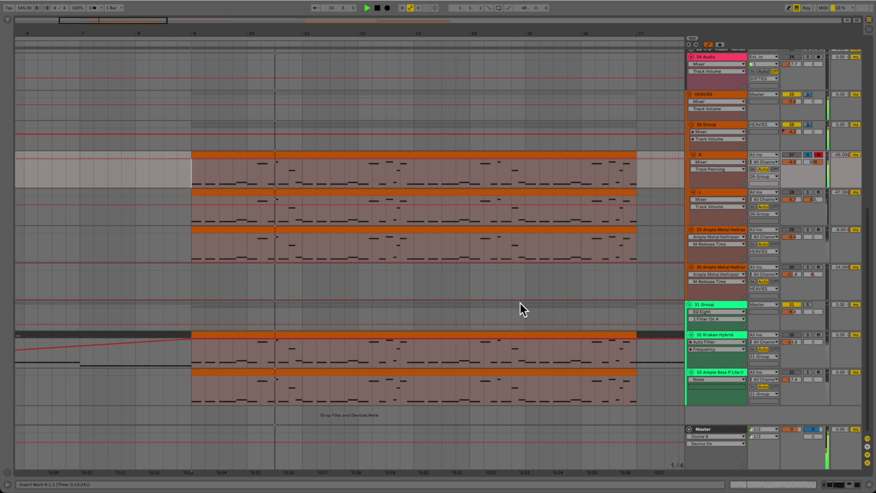
{"action": "scroll", "coordinate": [521, 303], "scroll_direction": "up", "scroll_amount": 1}
{"action": "scroll", "coordinate": [520, 303], "scroll_direction": "right", "scroll_amount": 1}
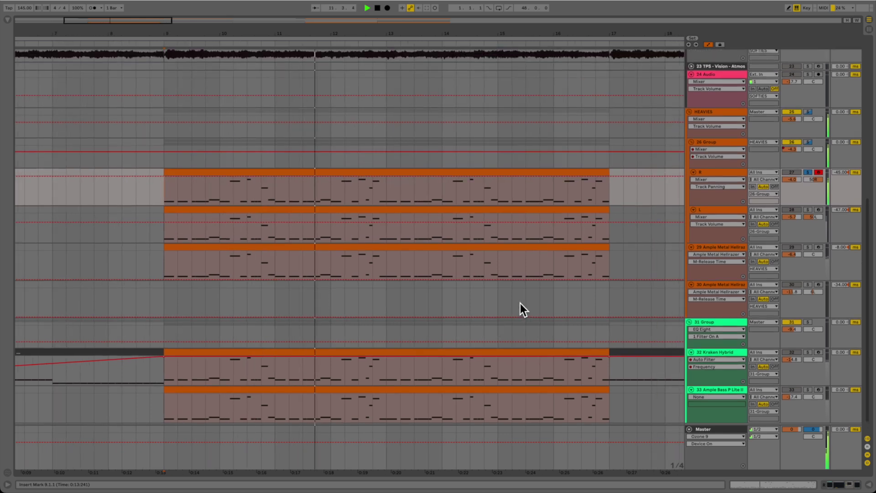
{"action": "scroll", "coordinate": [521, 303], "scroll_direction": "down", "scroll_amount": 1}
{"action": "scroll", "coordinate": [521, 303], "scroll_direction": "right", "scroll_amount": 1}
{"action": "key", "text": "space"}
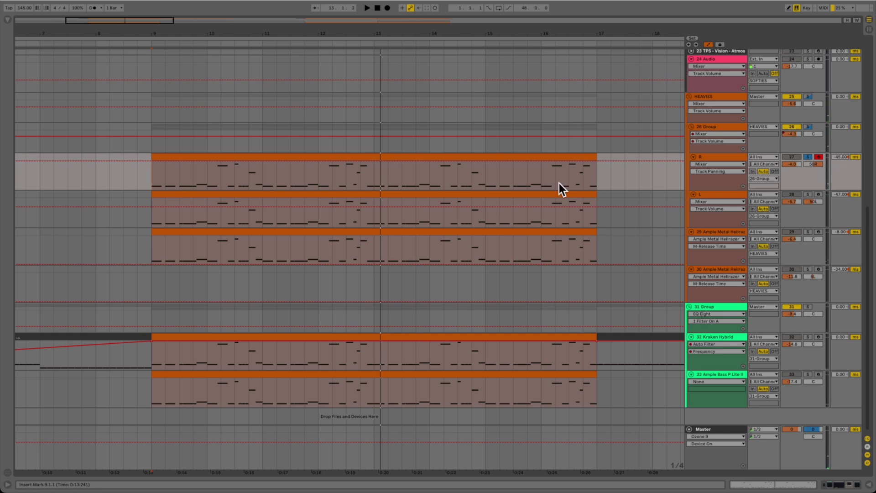
Open the R track's clip starting at bar 9, examine its low and high riff notes, and close the clip view.
{"action": "double_click", "coordinate": [553, 157]}
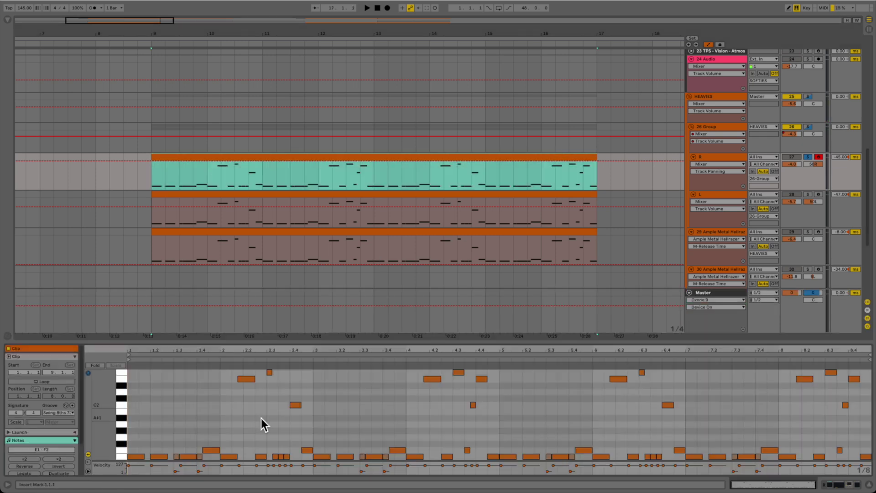
{"action": "scroll", "coordinate": [261, 418], "scroll_direction": "down", "scroll_amount": 3}
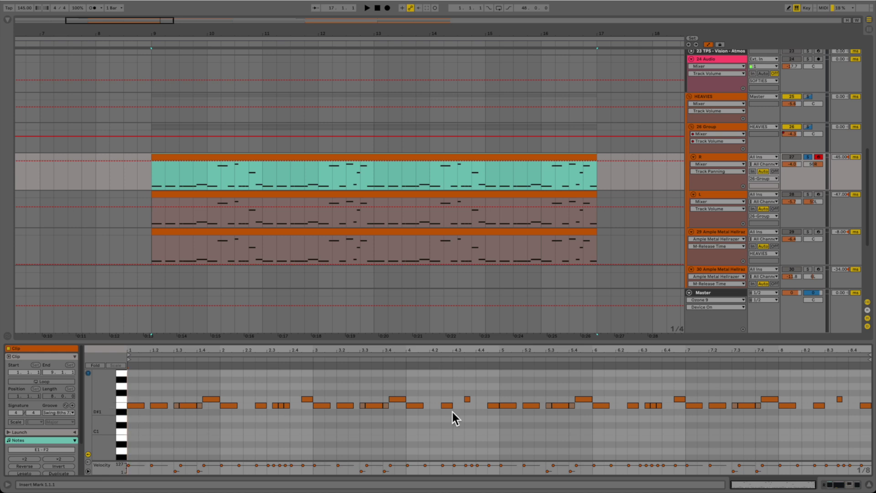
{"action": "scroll", "coordinate": [149, 418], "scroll_direction": "up", "scroll_amount": 1}
{"action": "scroll", "coordinate": [148, 418], "scroll_direction": "up", "scroll_amount": 10}
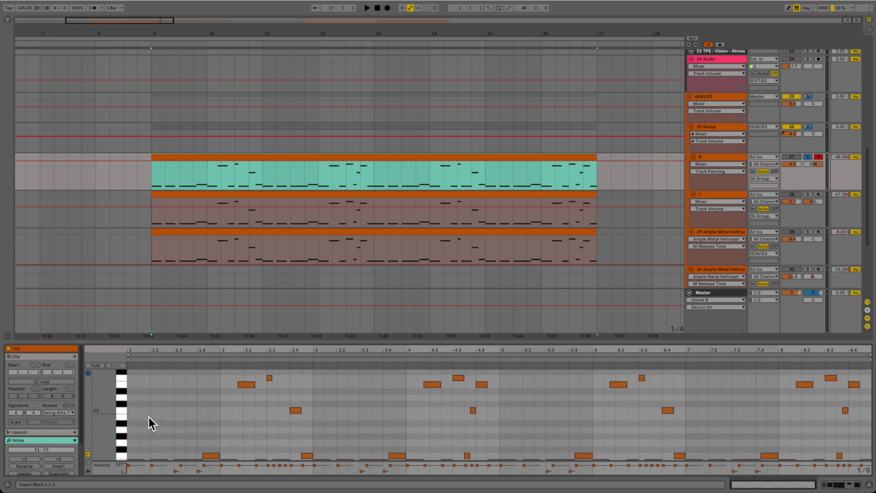
{"action": "scroll", "coordinate": [148, 417], "scroll_direction": "down", "scroll_amount": 9}
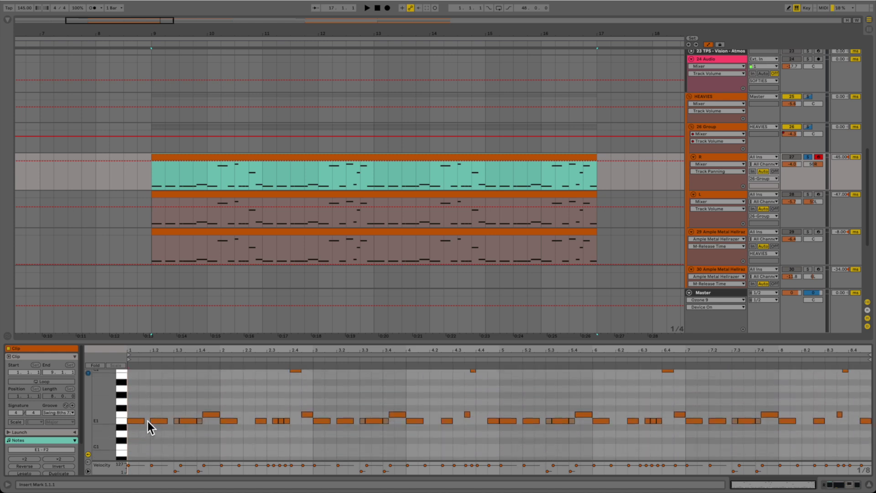
{"action": "scroll", "coordinate": [238, 442], "scroll_direction": "up", "scroll_amount": 5}
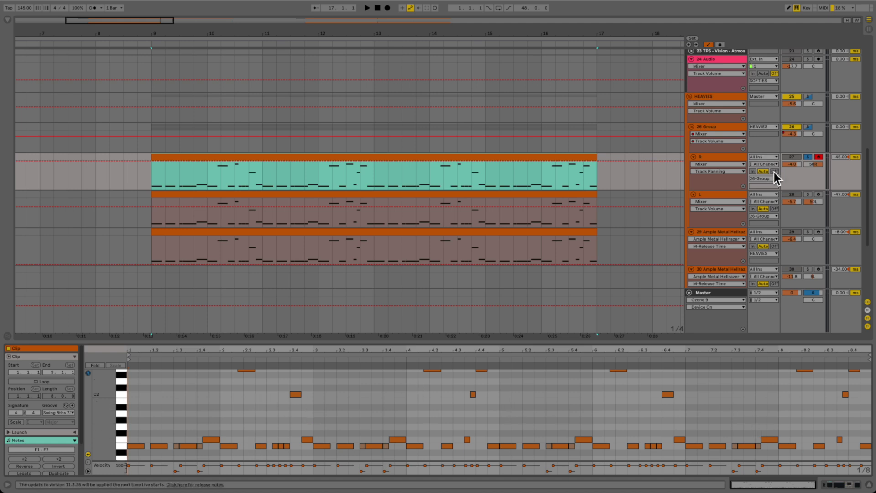
{"action": "left_click", "coordinate": [868, 475]}
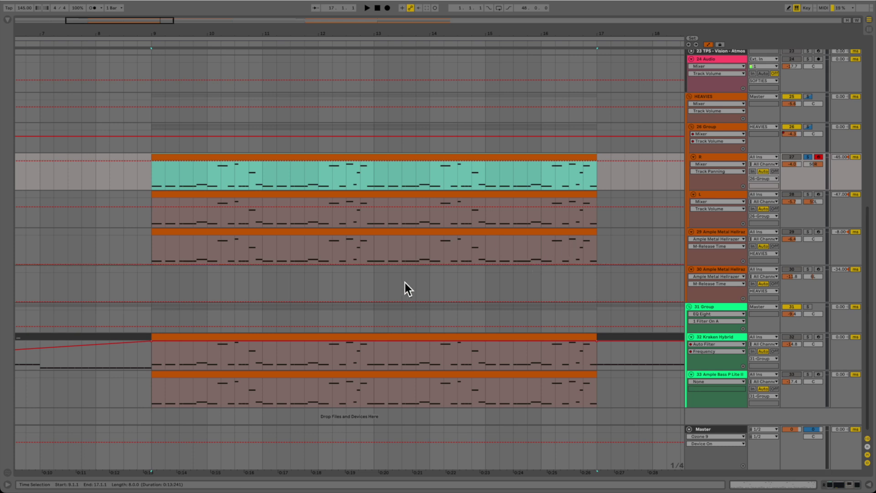
Solo the HEAVIES group together with 31 Group and audition them from bar 9.
{"action": "left_click", "coordinate": [155, 257]}
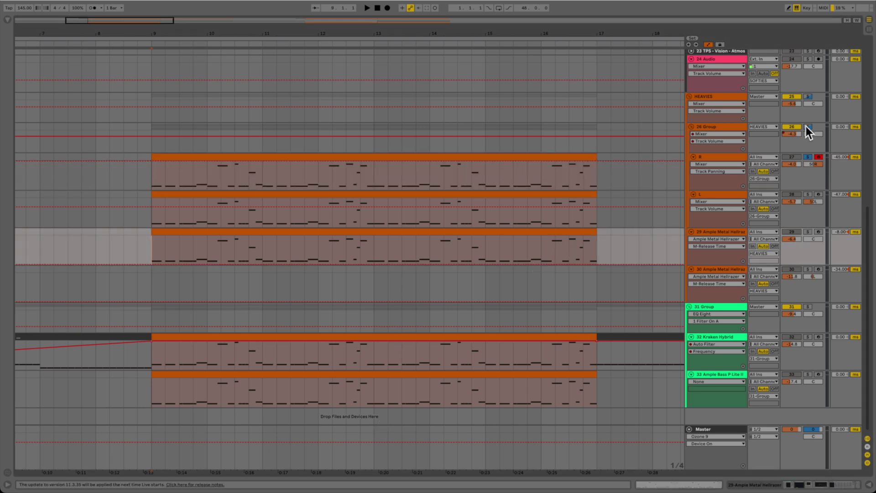
{"action": "key", "text": "space"}
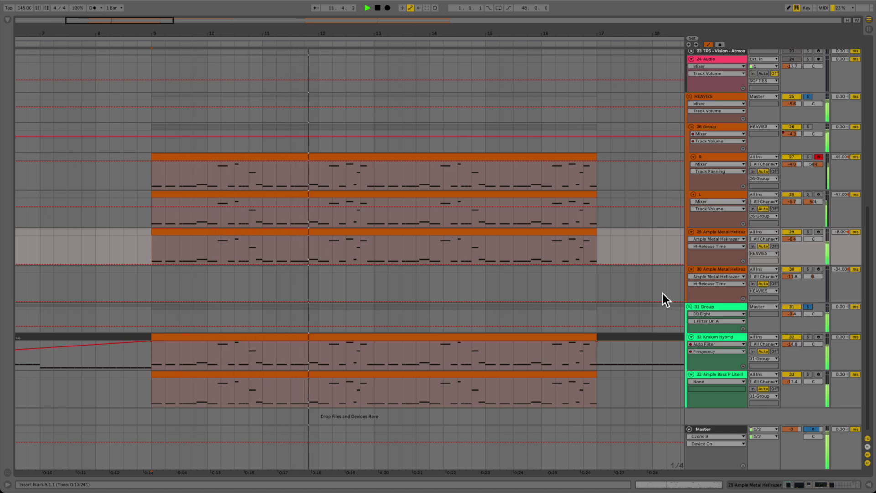
{"action": "key", "text": "space"}
Open the Kit track's drum clip starting at bar 9, examine its note pattern, and close the clip view.
{"action": "scroll", "coordinate": [660, 314], "scroll_direction": "up", "scroll_amount": 10}
{"action": "scroll", "coordinate": [661, 314], "scroll_direction": "down", "scroll_amount": 8}
{"action": "scroll", "coordinate": [589, 232], "scroll_direction": "up", "scroll_amount": 8}
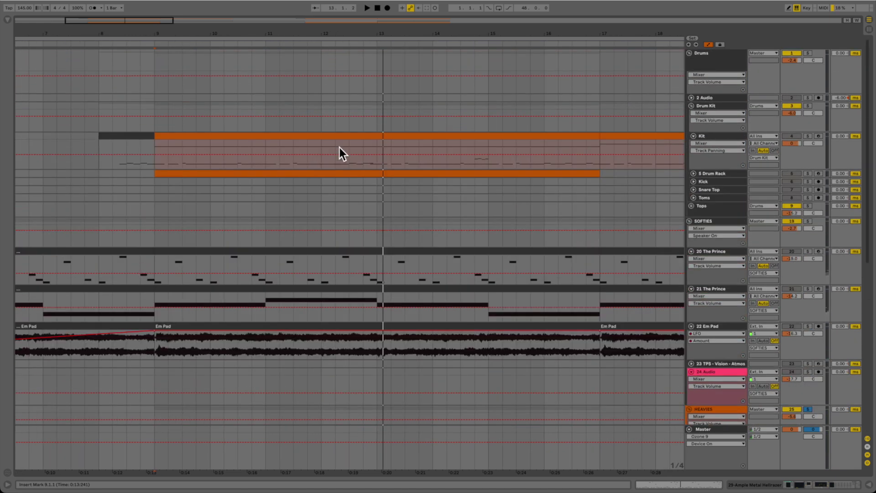
{"action": "double_click", "coordinate": [564, 136]}
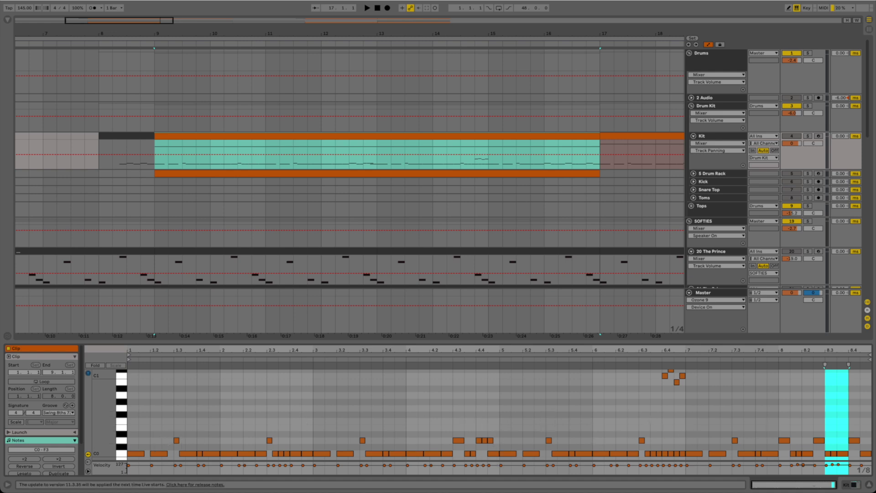
{"action": "left_click", "coordinate": [869, 486]}
Unfold 5 Drum Rack and switch it off, then play the soloed Drum Kit group from bar 9.
{"action": "left_click", "coordinate": [693, 174]}
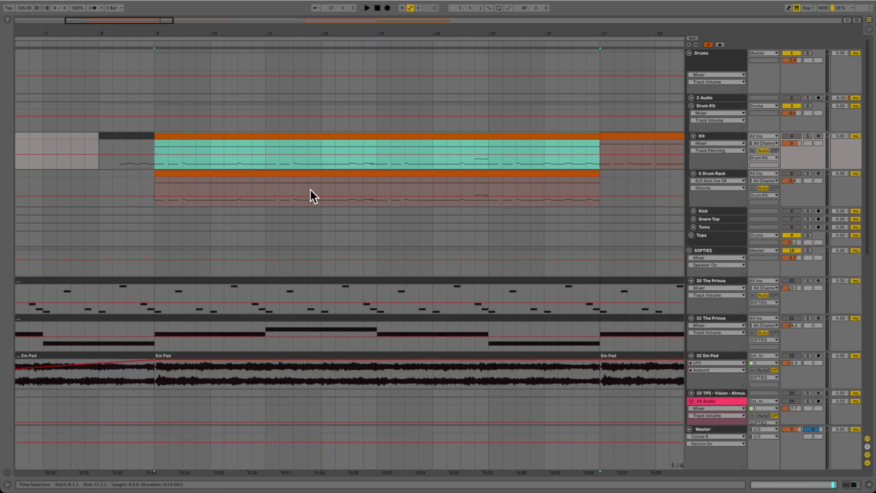
{"action": "left_click", "coordinate": [153, 205]}
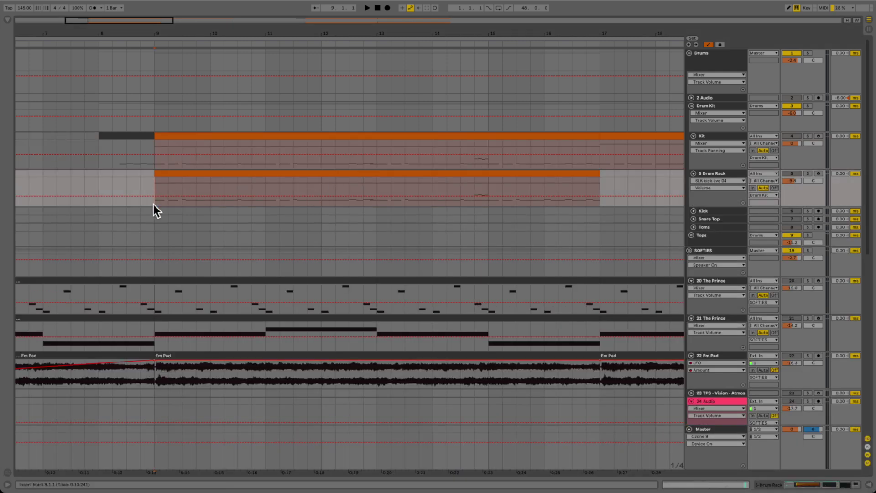
{"action": "scroll", "coordinate": [364, 269], "scroll_direction": "right", "scroll_amount": 3}
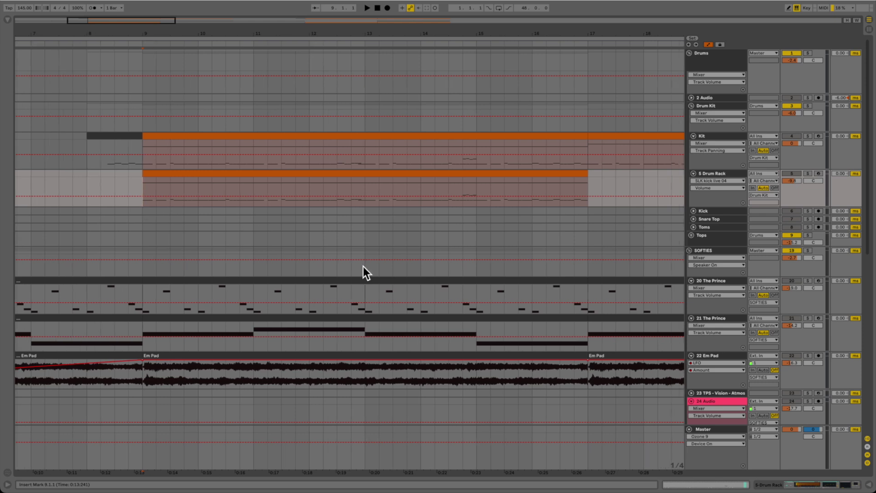
{"action": "left_click", "coordinate": [808, 136]}
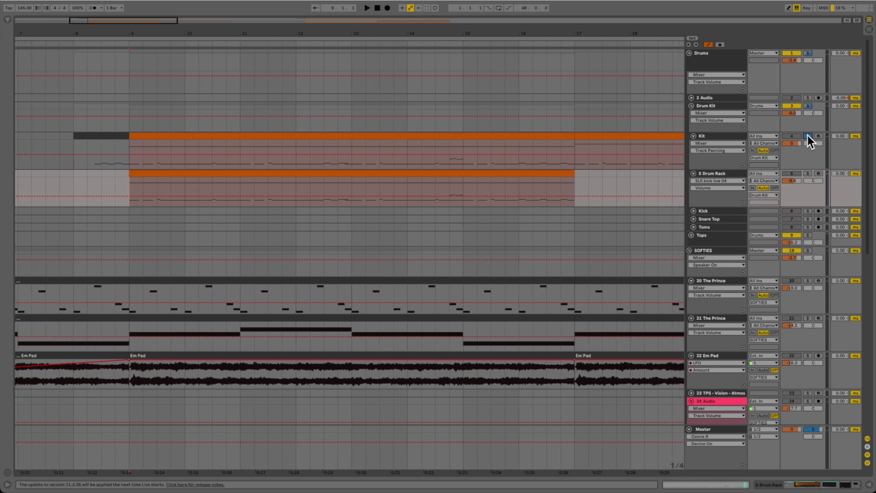
{"action": "left_click", "coordinate": [786, 173]}
{"action": "key", "text": "space"}
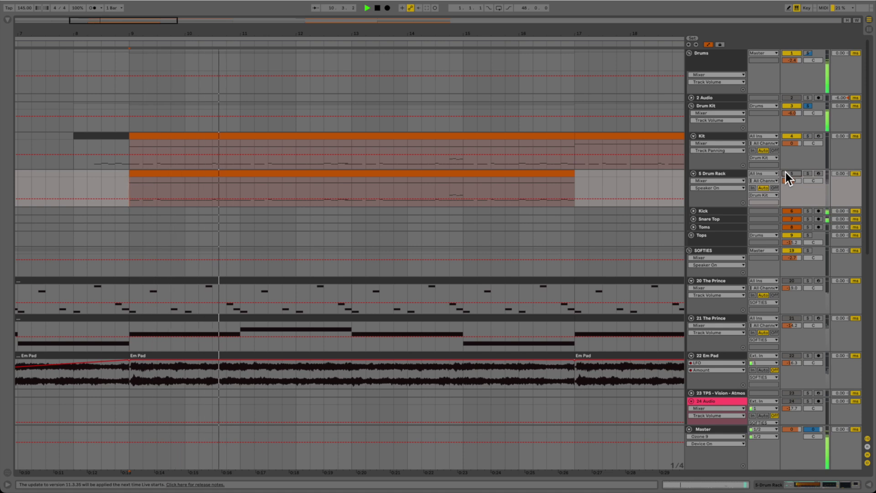
{"action": "key", "text": "space"}
Unsolo Drum Kit, solo the Drums group with Tops, and audition the full drums from bar 9.
{"action": "left_click", "coordinate": [809, 105]}
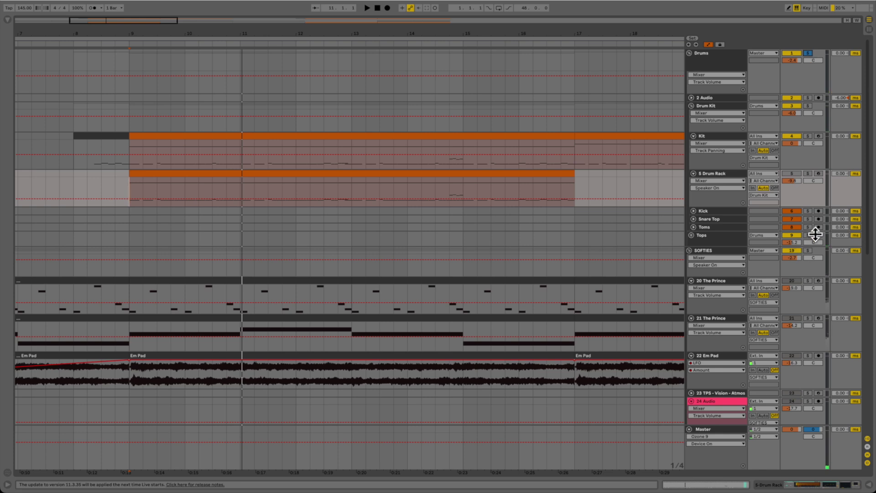
{"action": "key", "text": "space"}
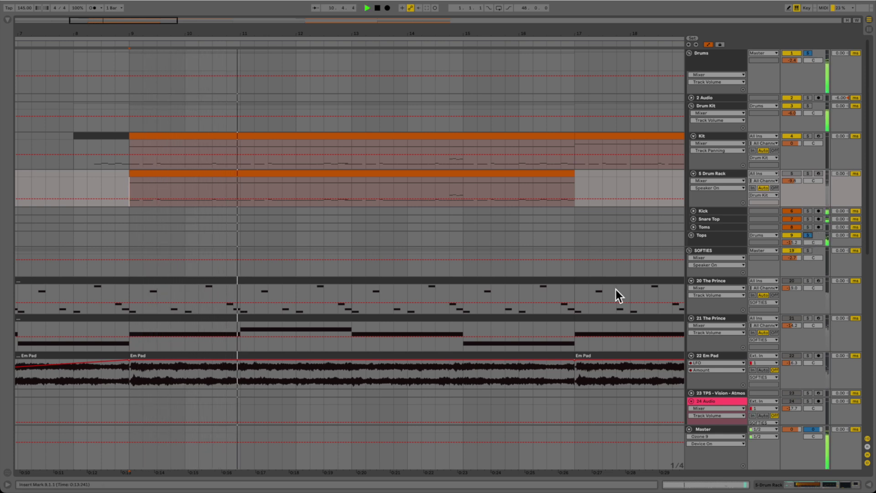
{"action": "key", "text": "space"}
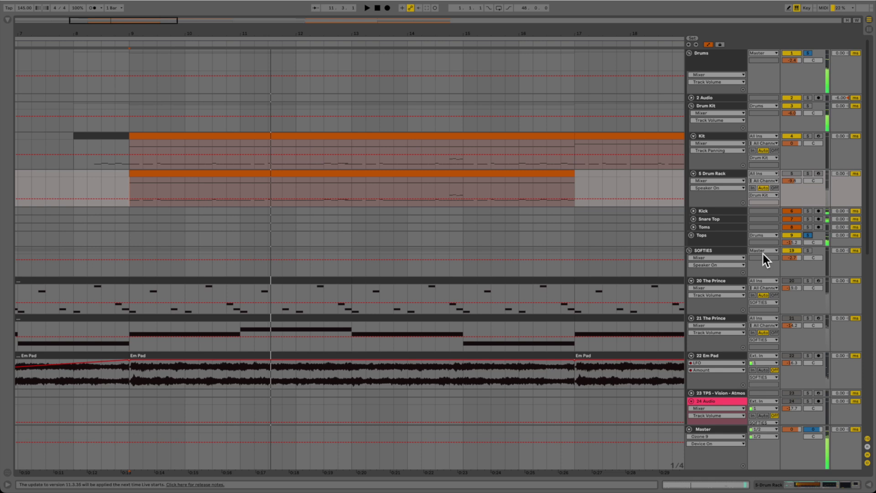
Switch 5 Drum Rack back on and audition the layered drums.
{"action": "left_click", "coordinate": [793, 173]}
{"action": "left_click", "coordinate": [792, 174]}
{"action": "key", "text": "space"}
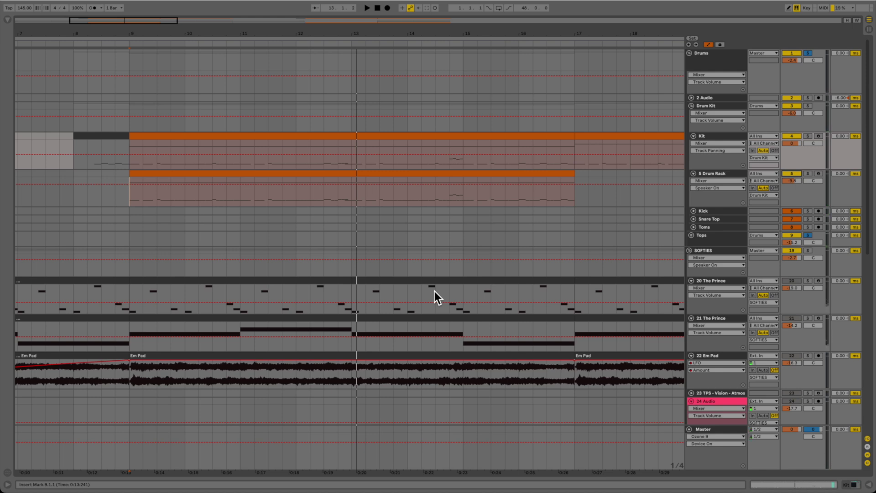
Show the whole arrangement, highlight bars 17 to 25 across tracks 20 to 22, and select the 21 The Prince clip at bar 25.
{"action": "scroll", "coordinate": [551, 274], "scroll_direction": "right", "scroll_amount": 10}
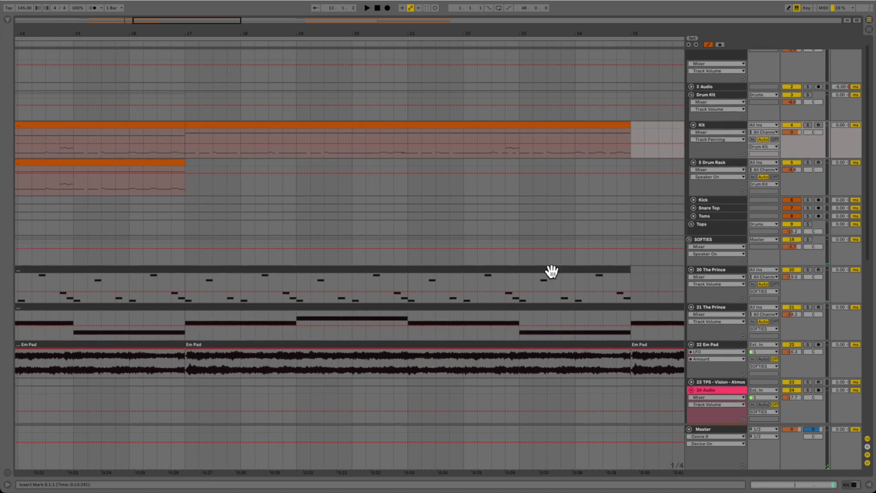
{"action": "left_click_drag", "start_coordinate": [169, 23], "coordinate": [302, 22]}
{"action": "scroll", "coordinate": [338, 223], "scroll_direction": "down", "scroll_amount": 5}
{"action": "left_click_drag", "start_coordinate": [69, 213], "coordinate": [134, 143]}
{"action": "left_click_drag", "start_coordinate": [134, 244], "coordinate": [190, 146]}
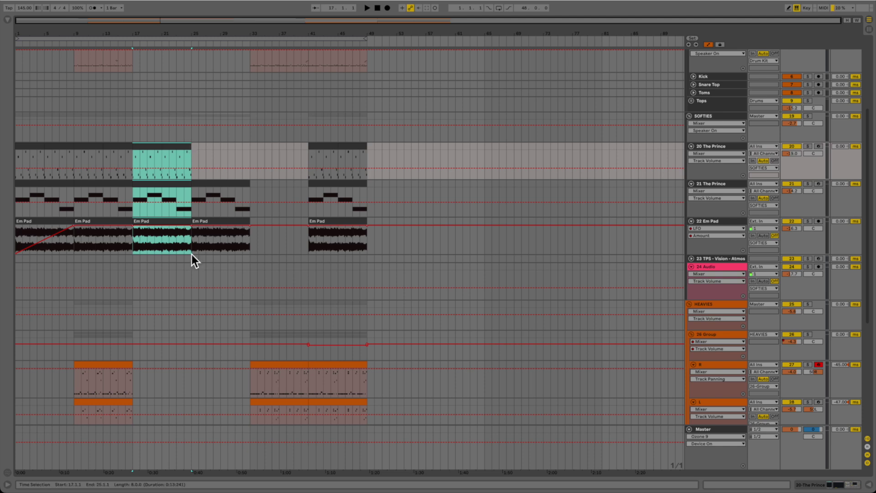
{"action": "scroll", "coordinate": [192, 256], "scroll_direction": "down", "scroll_amount": 5}
{"action": "scroll", "coordinate": [42, 362], "scroll_direction": "up", "scroll_amount": 8}
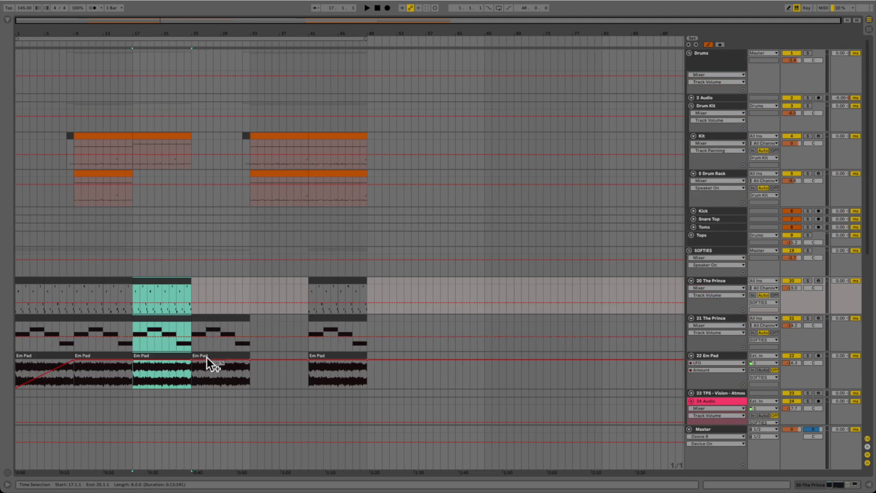
{"action": "left_click", "coordinate": [202, 316]}
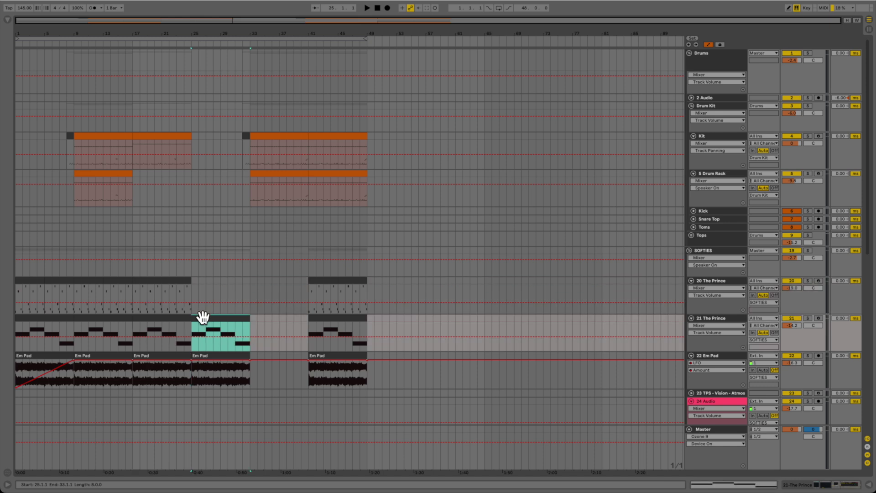
{"action": "scroll", "coordinate": [203, 317], "scroll_direction": "down", "scroll_amount": 2}
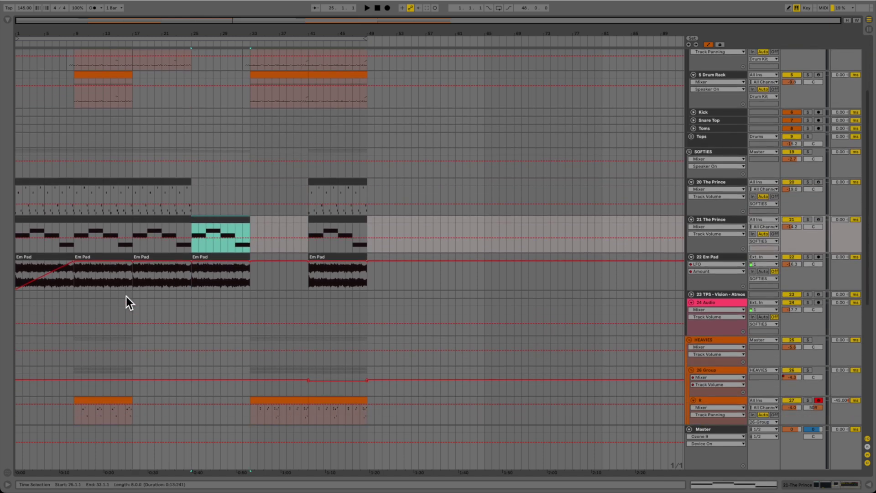
Play the full arrangement without solos from bar 9 to about bar 32, following the heavy guitar and bass tracks.
{"action": "left_click", "coordinate": [73, 286]}
{"action": "scroll", "coordinate": [73, 287], "scroll_direction": "down", "scroll_amount": 4}
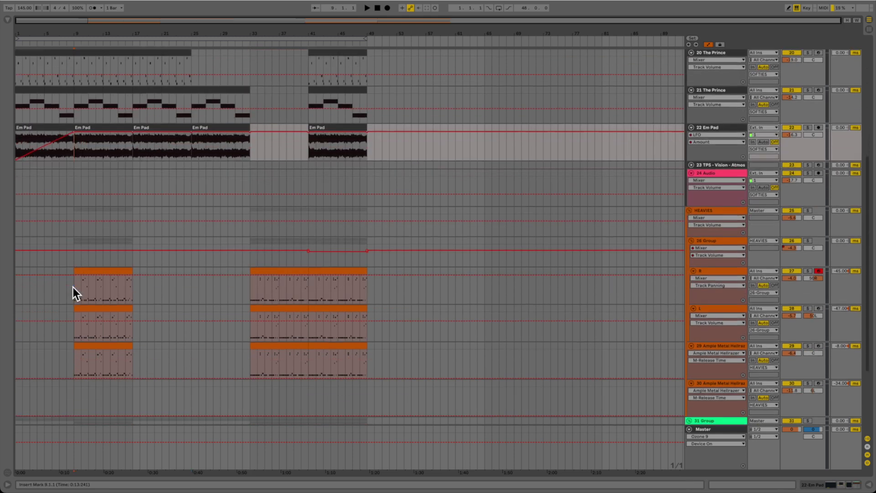
{"action": "key", "text": "space"}
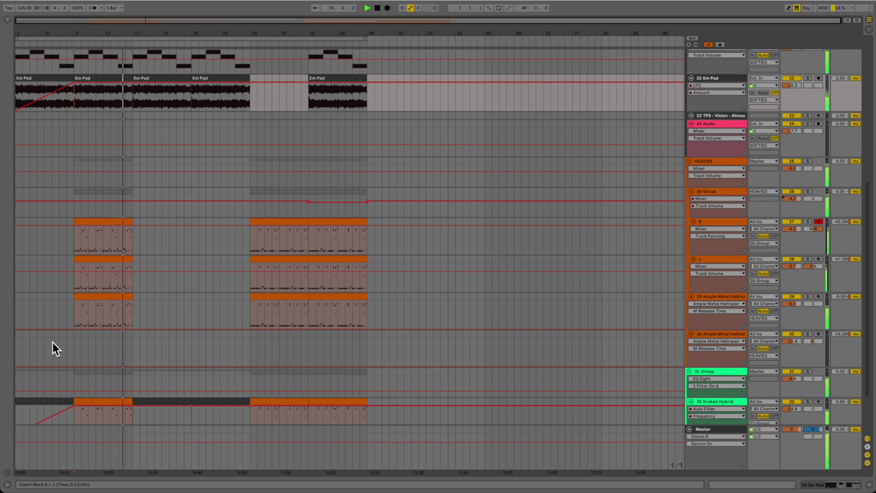
{"action": "scroll", "coordinate": [53, 342], "scroll_direction": "down", "scroll_amount": 3}
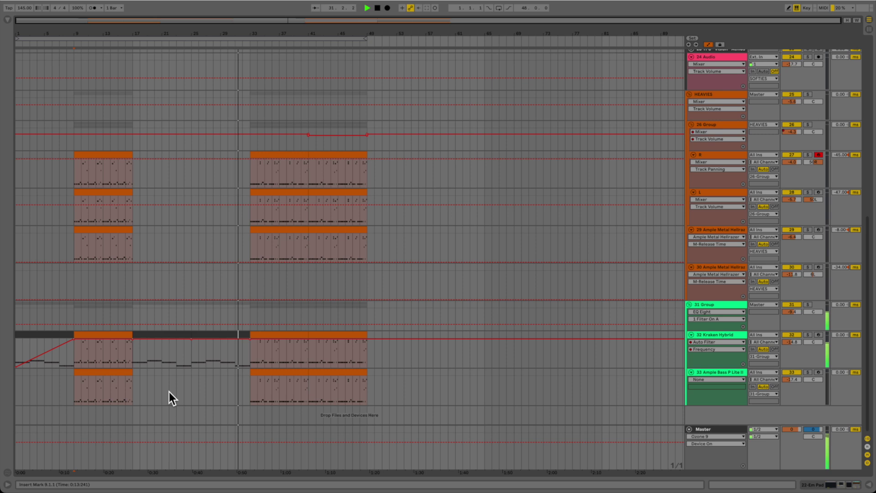
{"action": "key", "text": "space"}
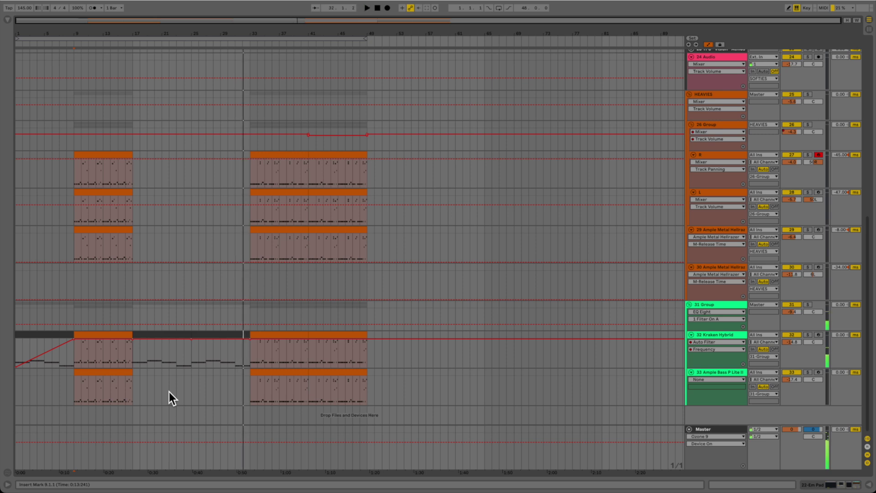
Compare the earlier section with the one at bar 33, then open the R track's clip there and examine its low notes.
{"action": "scroll", "coordinate": [169, 392], "scroll_direction": "up", "scroll_amount": 10}
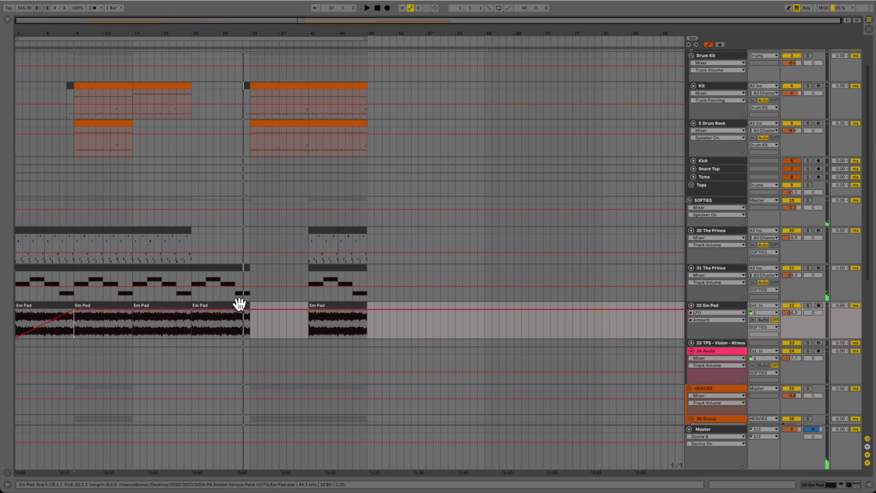
{"action": "scroll", "coordinate": [226, 272], "scroll_direction": "down", "scroll_amount": 10}
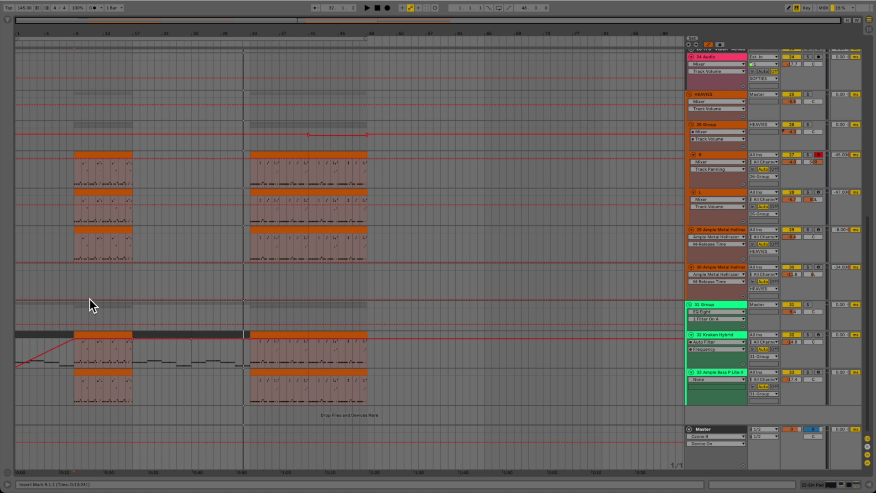
{"action": "scroll", "coordinate": [89, 300], "scroll_direction": "up", "scroll_amount": 8}
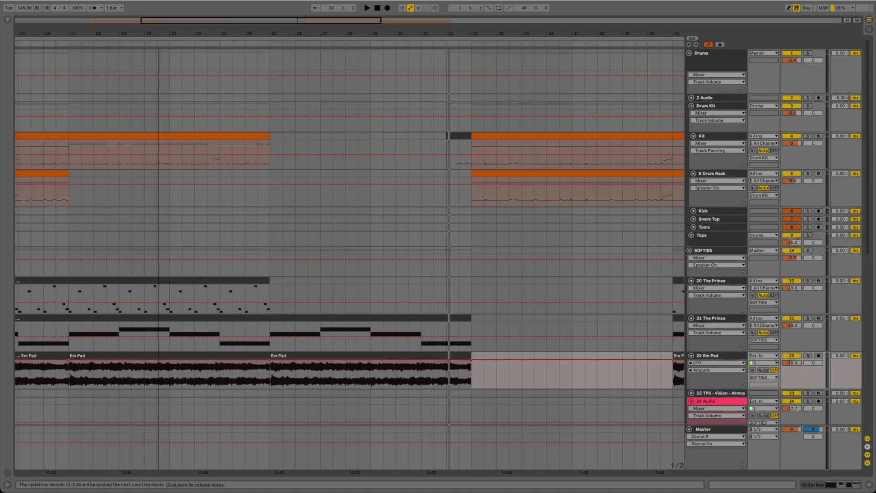
{"action": "scroll", "coordinate": [350, 237], "scroll_direction": "right", "scroll_amount": 8}
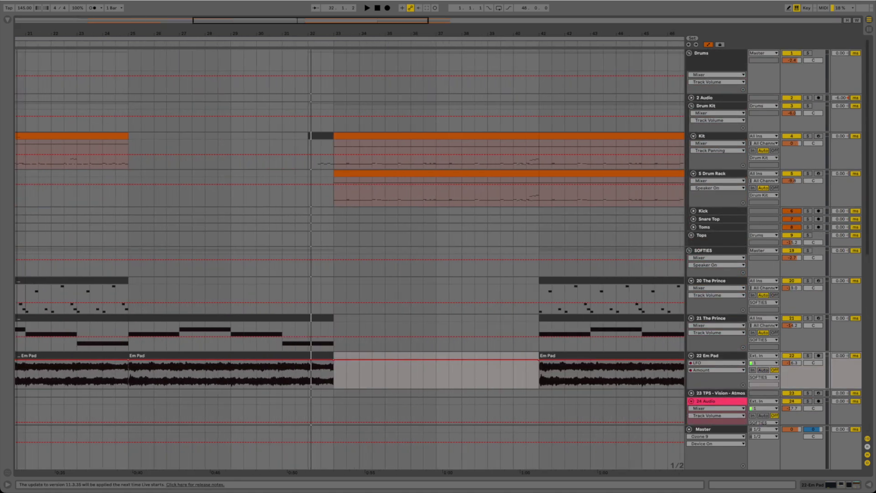
{"action": "scroll", "coordinate": [373, 217], "scroll_direction": "down", "scroll_amount": 10}
{"action": "scroll", "coordinate": [324, 262], "scroll_direction": "left", "scroll_amount": 10}
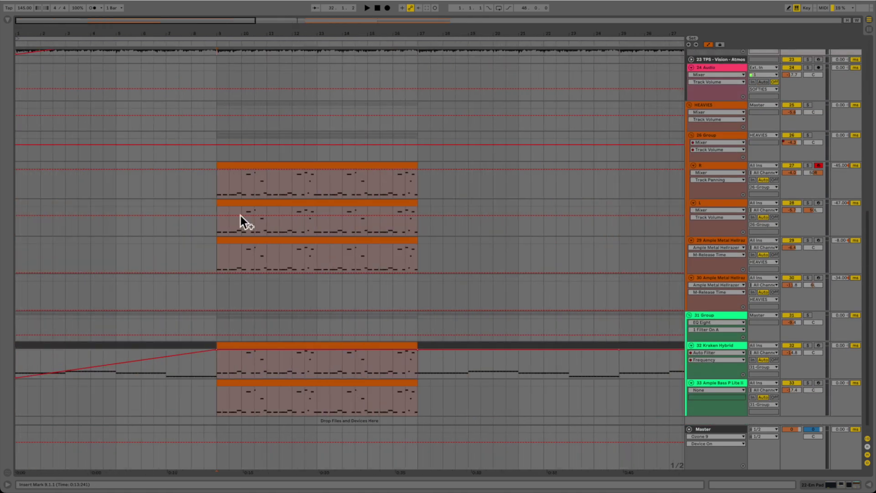
{"action": "scroll", "coordinate": [225, 200], "scroll_direction": "right", "scroll_amount": 8}
{"action": "double_click", "coordinate": [436, 160]}
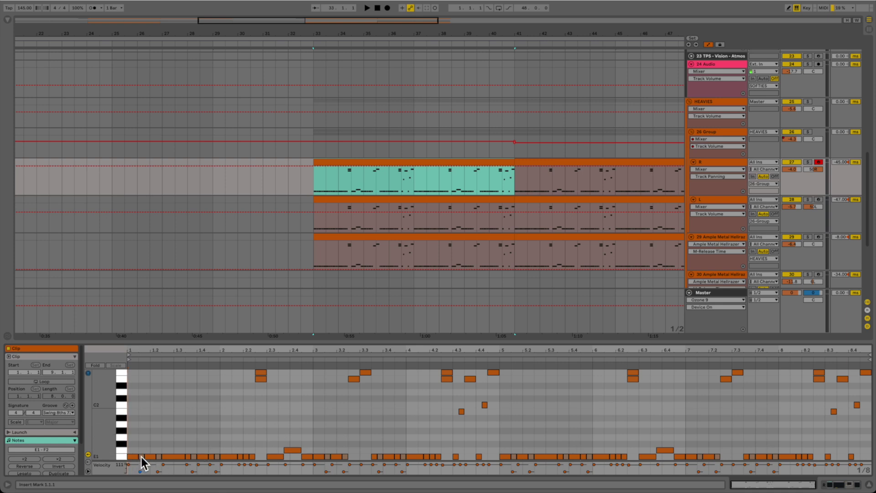
{"action": "scroll", "coordinate": [141, 457], "scroll_direction": "down", "scroll_amount": 3}
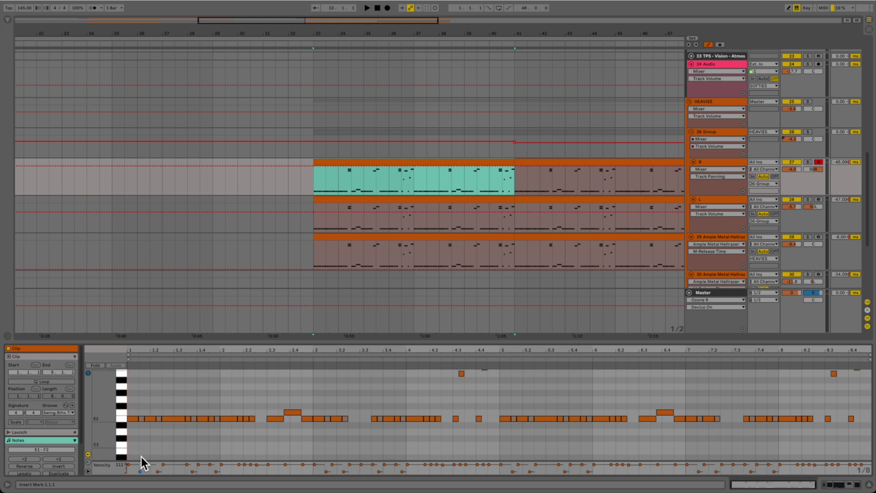
Select the second low E1 note in the R clip and compare the low notes with the clip's higher notes.
{"action": "left_click", "coordinate": [142, 419]}
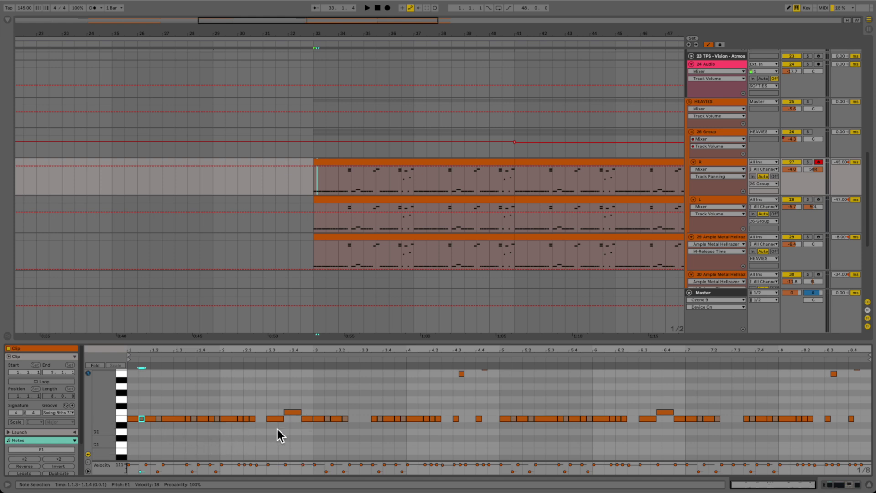
{"action": "scroll", "coordinate": [276, 415], "scroll_direction": "up", "scroll_amount": 5}
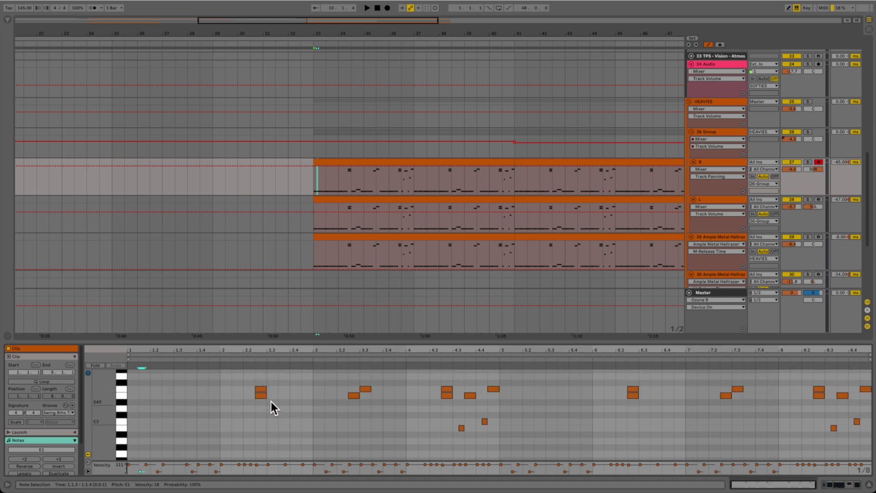
{"action": "scroll", "coordinate": [271, 402], "scroll_direction": "down", "scroll_amount": 5}
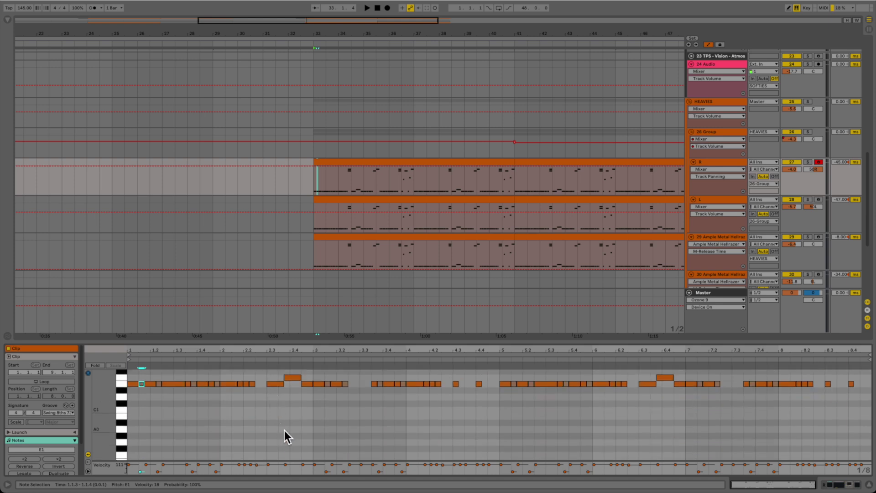
{"action": "scroll", "coordinate": [283, 431], "scroll_direction": "up", "scroll_amount": 2}
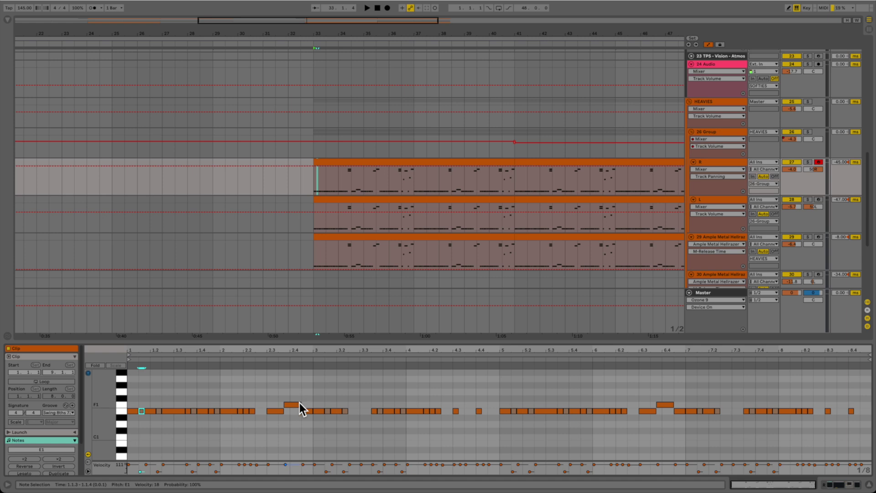
{"action": "scroll", "coordinate": [350, 447], "scroll_direction": "up", "scroll_amount": 5}
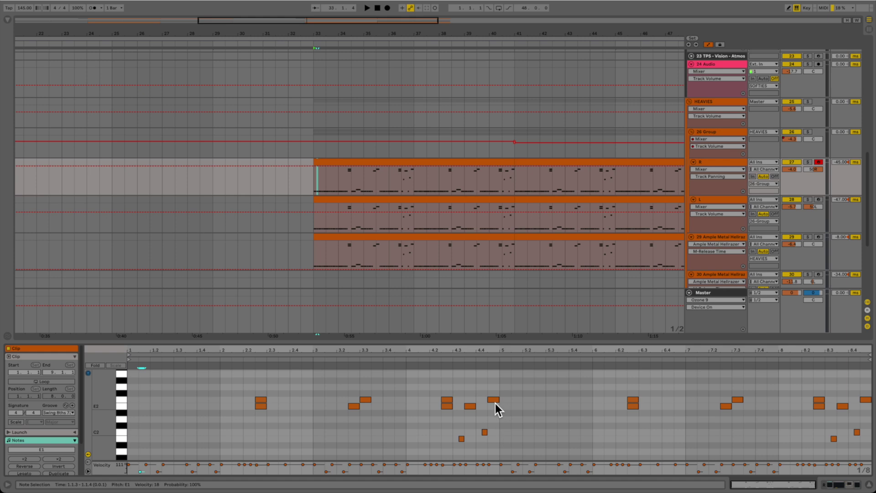
Open the Kit track's clip at bar 33, examine its drum pattern, and close the clip view.
{"action": "left_click", "coordinate": [869, 486]}
{"action": "scroll", "coordinate": [598, 360], "scroll_direction": "right", "scroll_amount": 3}
{"action": "scroll", "coordinate": [598, 361], "scroll_direction": "up", "scroll_amount": 10}
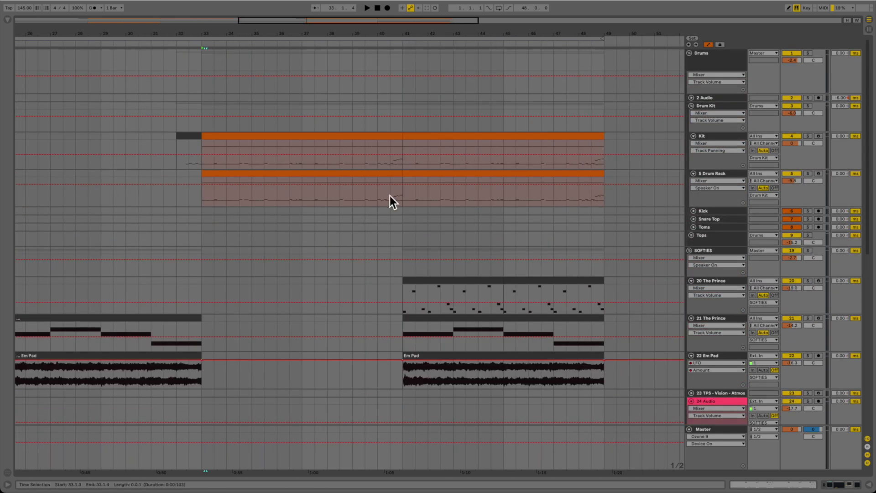
{"action": "double_click", "coordinate": [377, 135]}
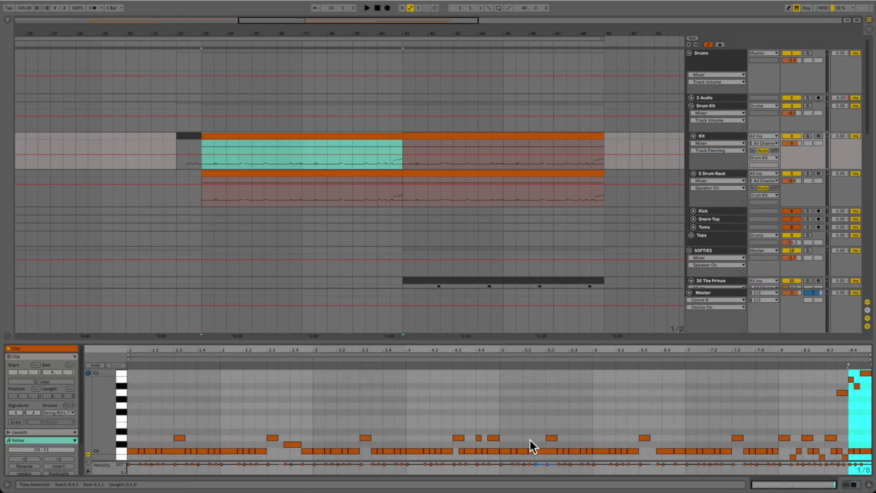
{"action": "left_click", "coordinate": [869, 485]}
Play the arrangement from bar 32 to about bar 43, following the heavy guitar, bass and soft tracks.
{"action": "left_click", "coordinate": [178, 289]}
{"action": "scroll", "coordinate": [178, 291], "scroll_direction": "down", "scroll_amount": 10}
{"action": "key", "text": "space"}
{"action": "scroll", "coordinate": [177, 291], "scroll_direction": "down", "scroll_amount": 5}
{"action": "scroll", "coordinate": [176, 315], "scroll_direction": "down", "scroll_amount": 2}
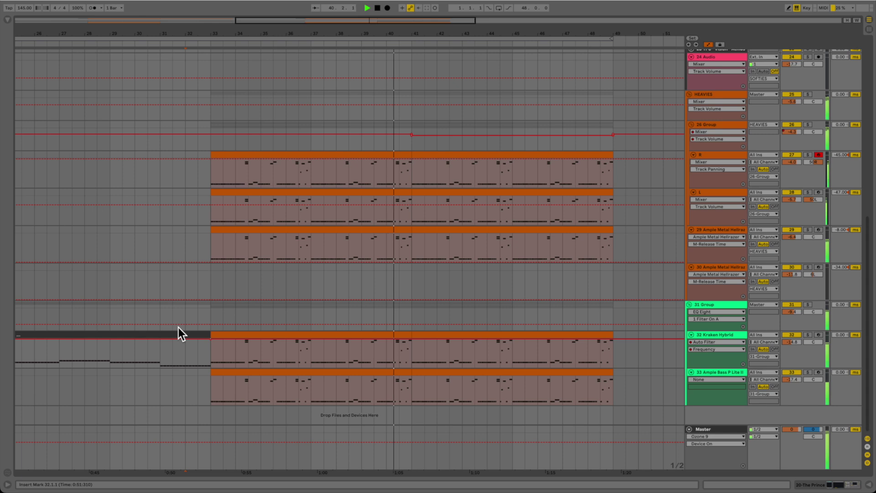
{"action": "scroll", "coordinate": [179, 327], "scroll_direction": "up", "scroll_amount": 5}
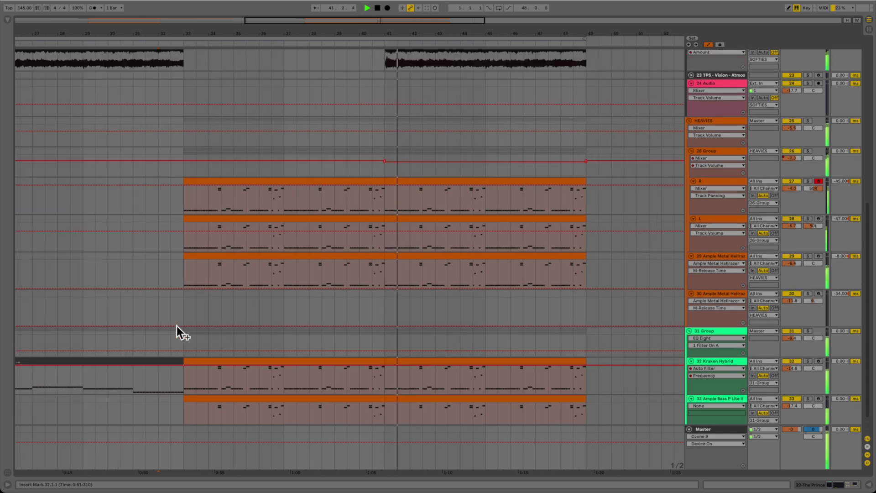
{"action": "scroll", "coordinate": [179, 328], "scroll_direction": "up", "scroll_amount": 3}
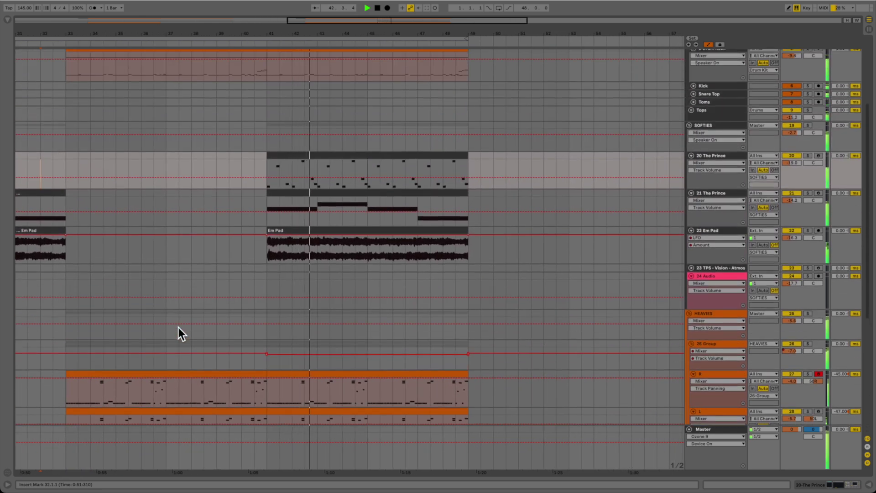
{"action": "key", "text": "space"}
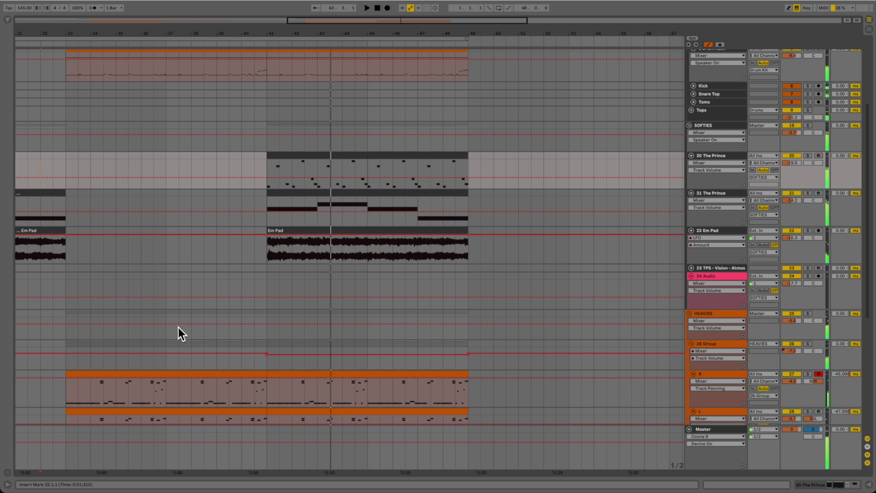
Solo the 24 Audio track and bring the heavy guitar and bass tracks into view.
{"action": "left_click", "coordinate": [808, 276]}
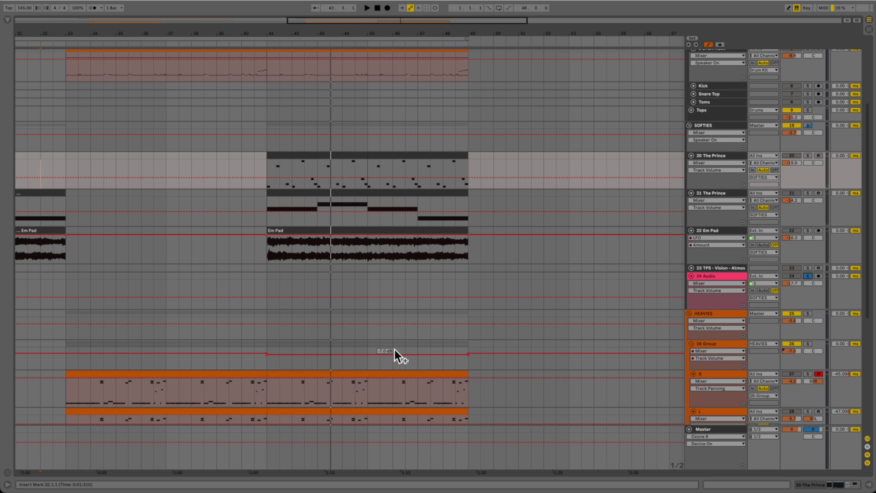
{"action": "scroll", "coordinate": [295, 223], "scroll_direction": "down", "scroll_amount": 10}
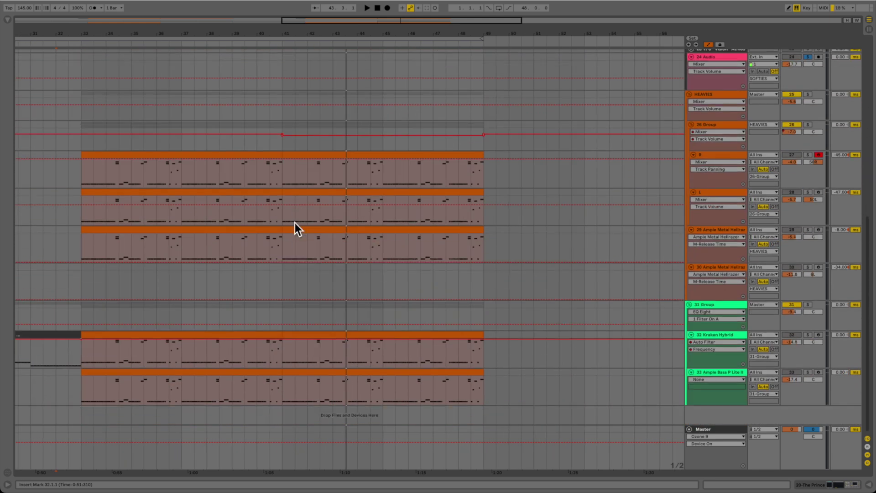
{"action": "double_click", "coordinate": [705, 430]}
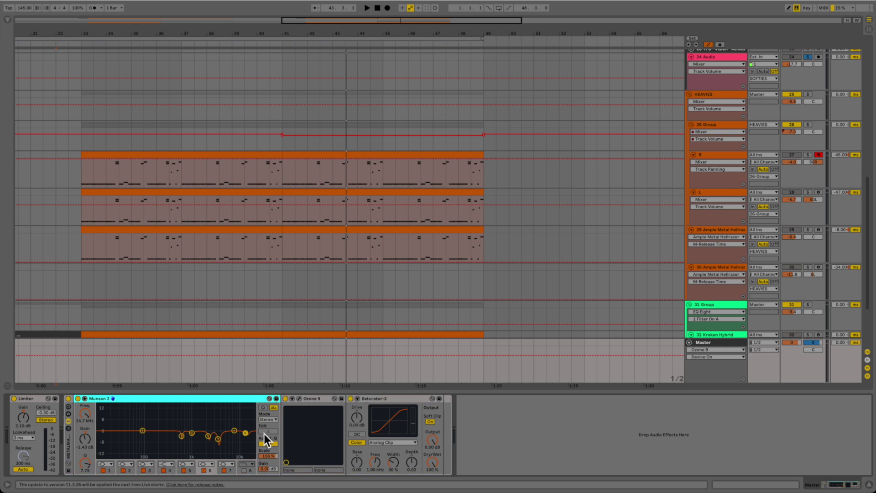
{"action": "left_click", "coordinate": [300, 399]}
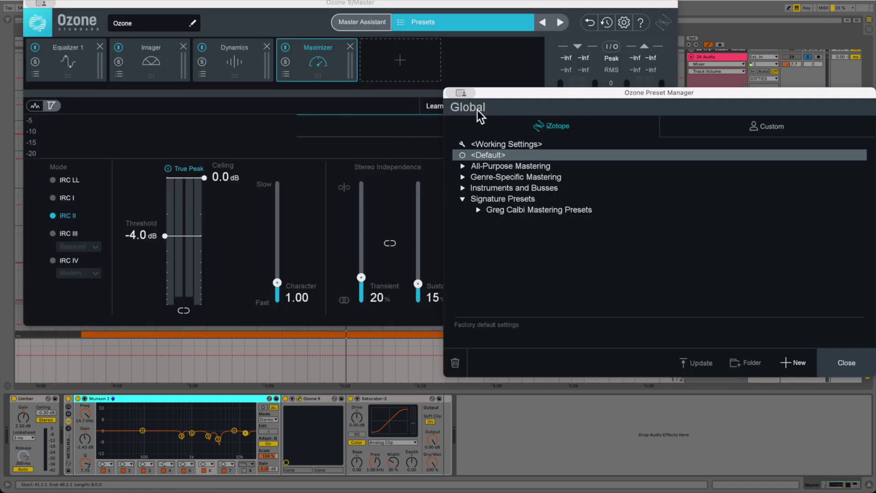
{"action": "key", "text": "Escape"}
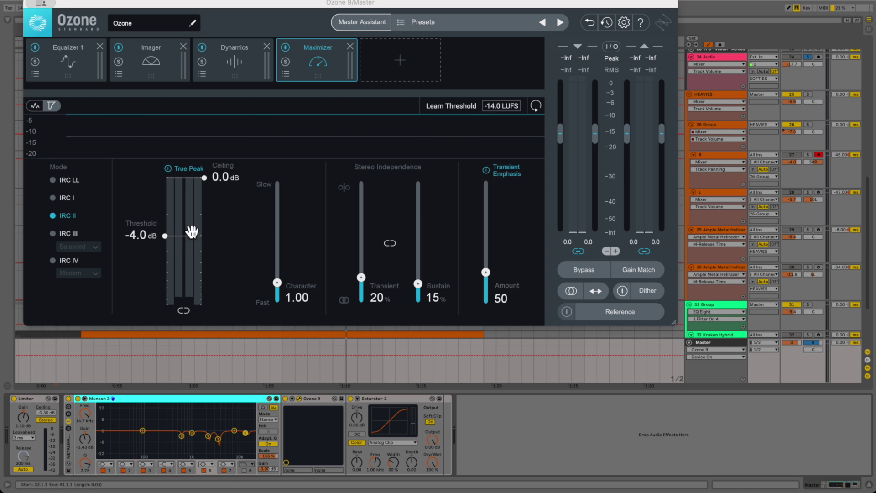
{"action": "left_click", "coordinate": [77, 70]}
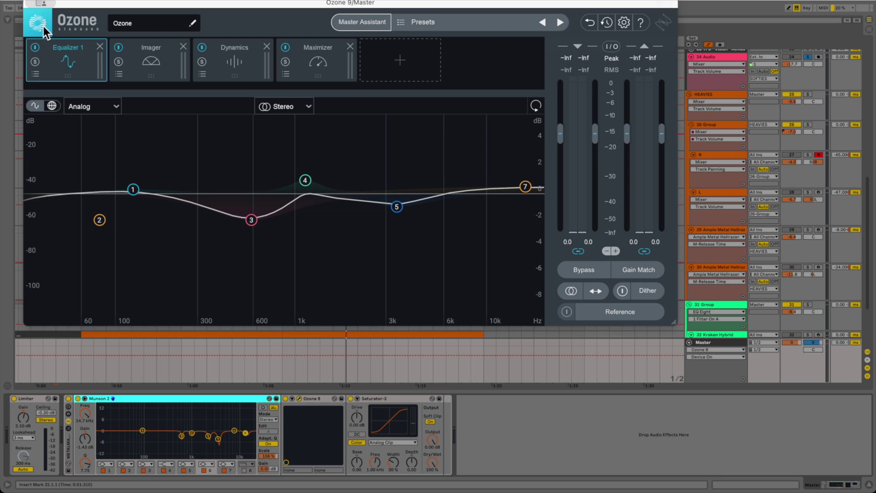
{"action": "key", "text": "super+w"}
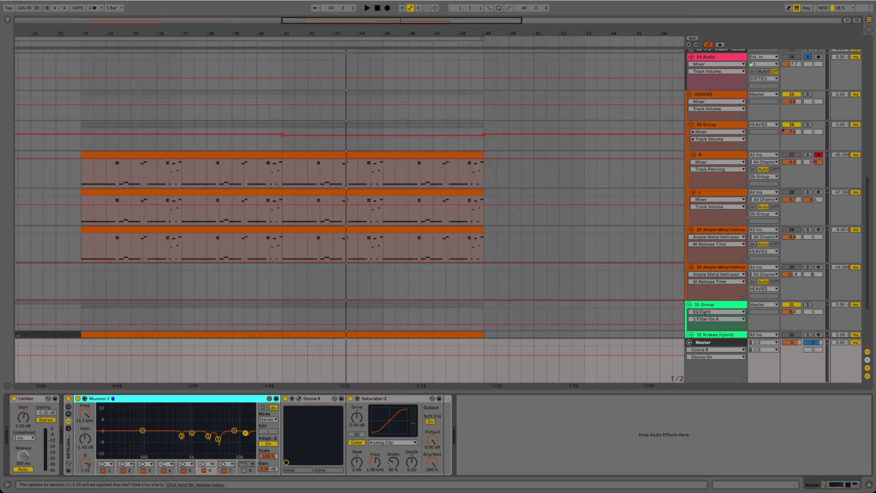
{"action": "left_click", "coordinate": [869, 485]}
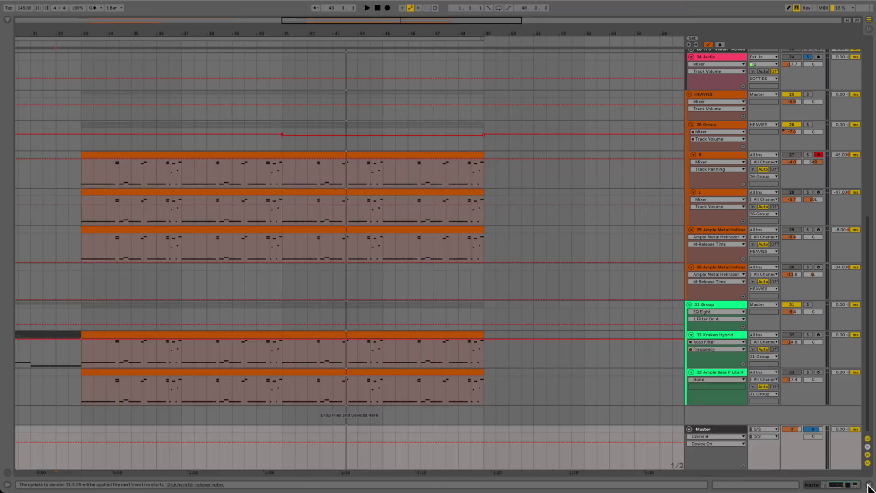
Unsolo the 24 Audio track and review the soft, heavy guitar and bass clips around bars 9 to 17.
{"action": "left_click", "coordinate": [808, 56]}
{"action": "scroll", "coordinate": [570, 136], "scroll_direction": "left", "scroll_amount": 4}
{"action": "scroll", "coordinate": [571, 136], "scroll_direction": "up", "scroll_amount": 8}
{"action": "scroll", "coordinate": [571, 136], "scroll_direction": "right", "scroll_amount": 7}
{"action": "scroll", "coordinate": [571, 136], "scroll_direction": "left", "scroll_amount": 6}
{"action": "scroll", "coordinate": [570, 136], "scroll_direction": "left", "scroll_amount": 10}
{"action": "scroll", "coordinate": [570, 183], "scroll_direction": "down", "scroll_amount": 10}
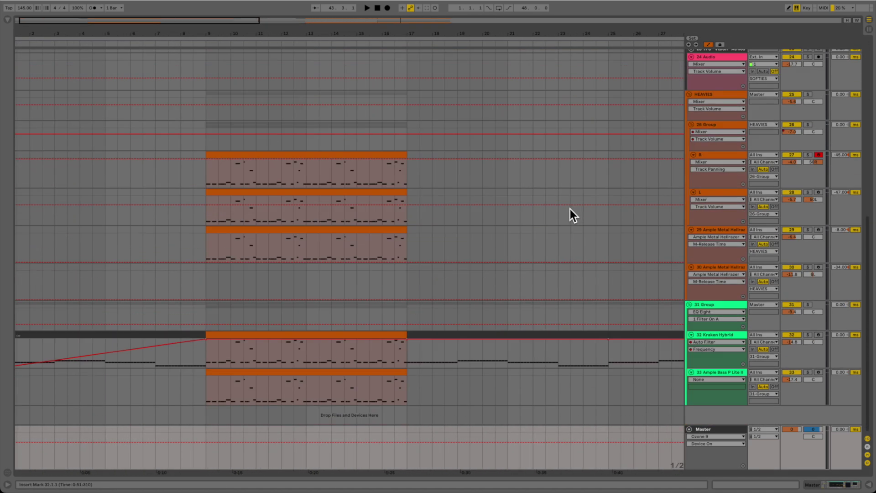
{"action": "scroll", "coordinate": [688, 226], "scroll_direction": "up", "scroll_amount": 5}
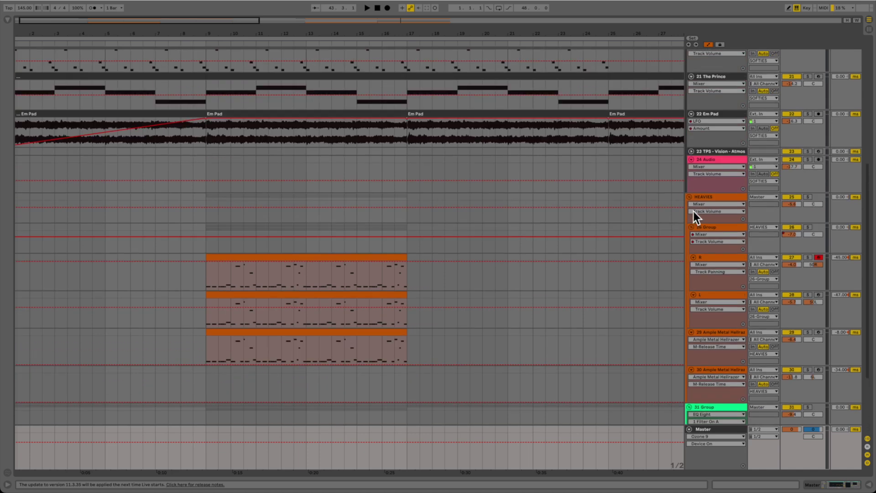
Fold the 24 Audio track and the HEAVIES and SOFTIES groups, and fit the whole arrangement in view.
{"action": "left_click", "coordinate": [690, 197]}
{"action": "left_click", "coordinate": [691, 159]}
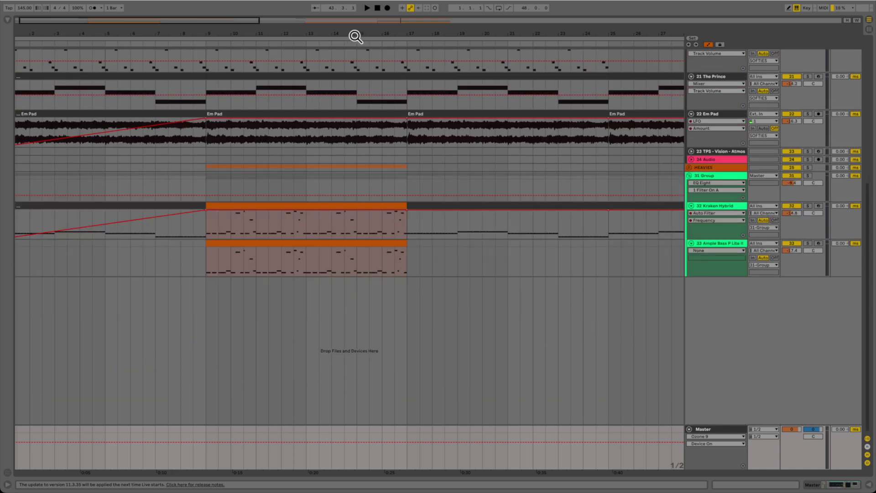
{"action": "left_click_drag", "start_coordinate": [179, 23], "coordinate": [180, 9]}
{"action": "scroll", "coordinate": [492, 180], "scroll_direction": "up", "scroll_amount": 5}
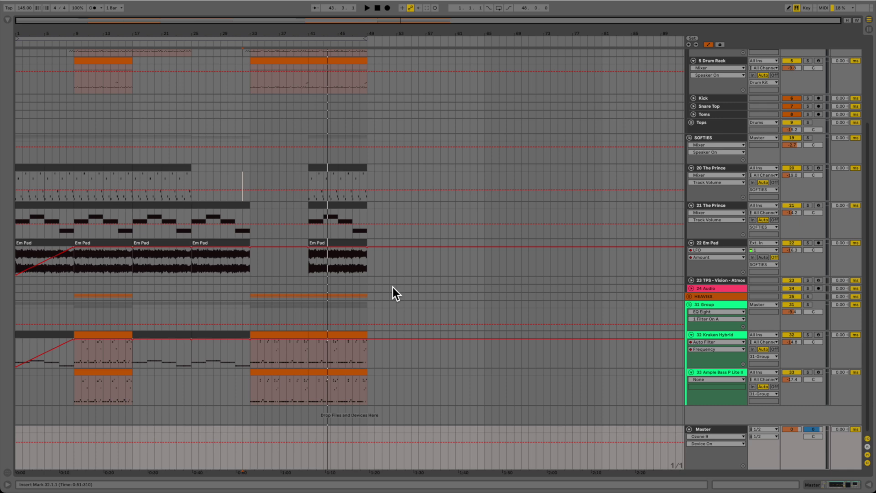
{"action": "scroll", "coordinate": [393, 286], "scroll_direction": "up", "scroll_amount": 5}
{"action": "left_click", "coordinate": [688, 250]}
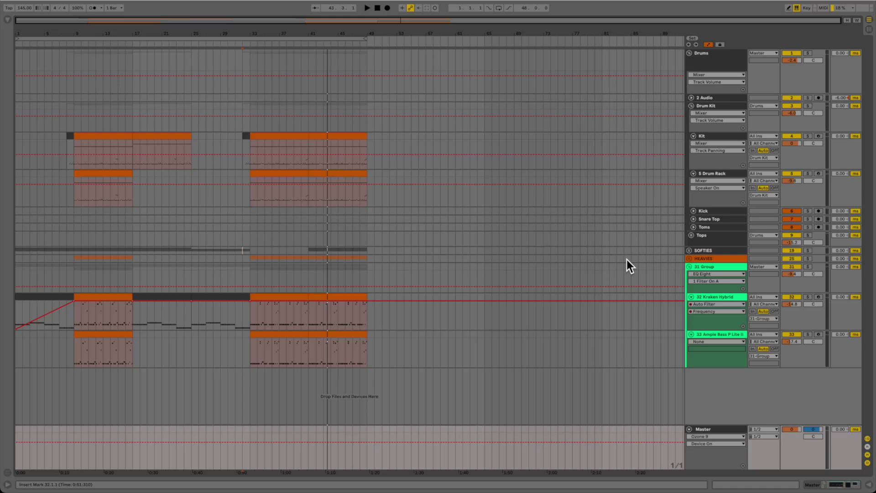
{"action": "left_click_drag", "start_coordinate": [63, 21], "coordinate": [74, 40]}
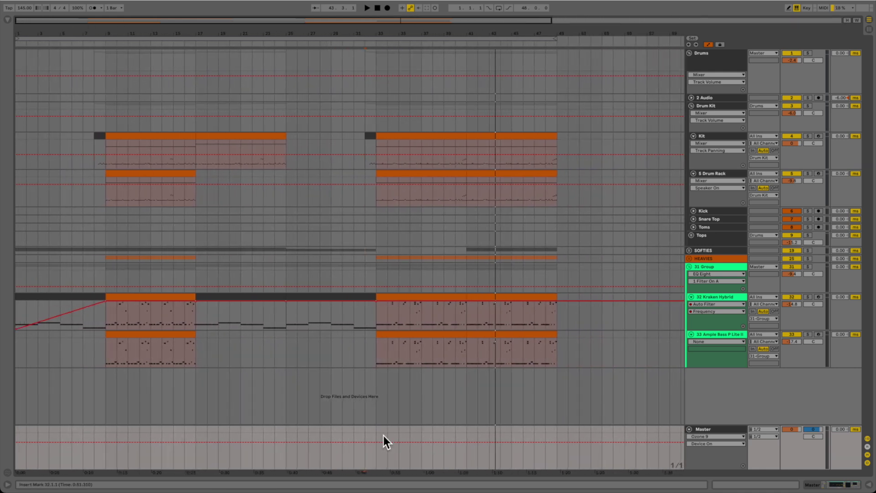